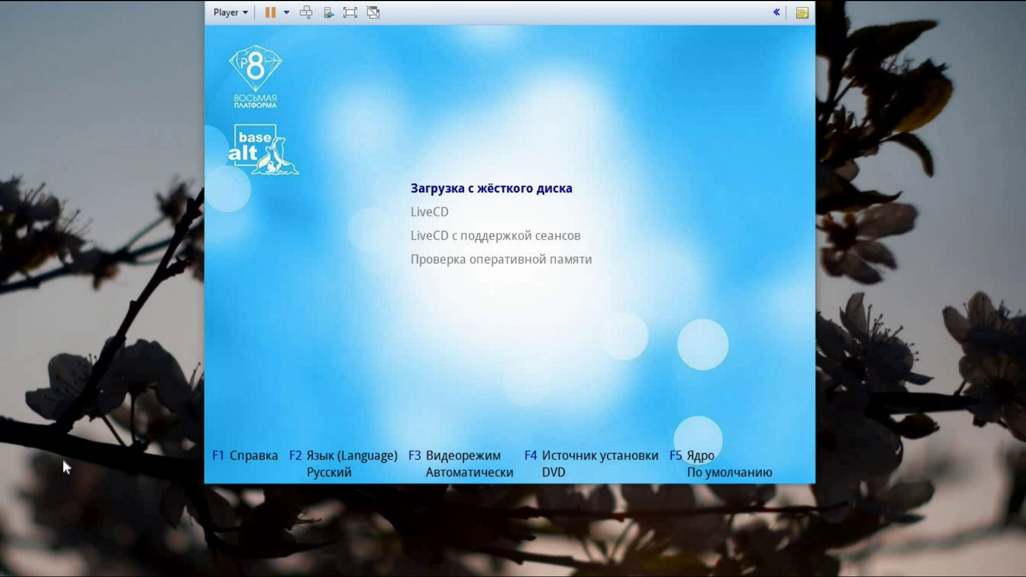
Boot the virtual machine from the LiveCD menu entry into the Simply Linux 8.2.0 live desktop
{"action": "left_click", "coordinate": [754, 454]}
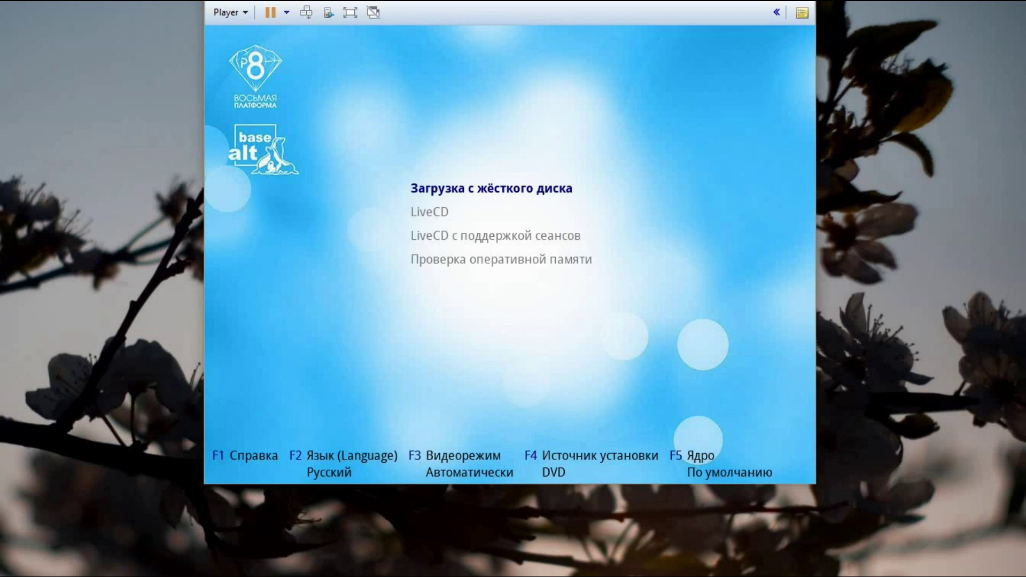
{"action": "key", "text": "Down"}
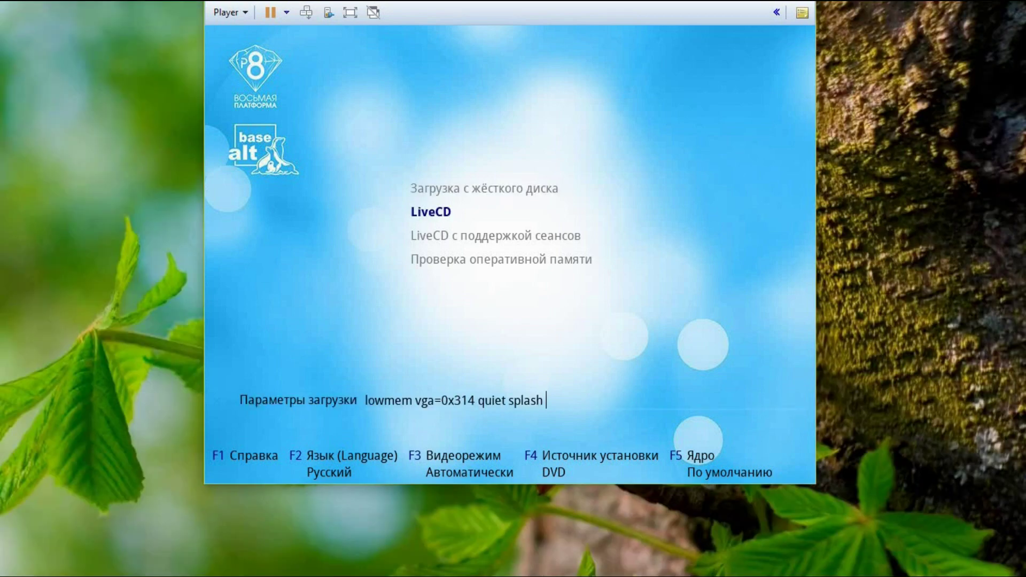
{"action": "key", "text": "Return"}
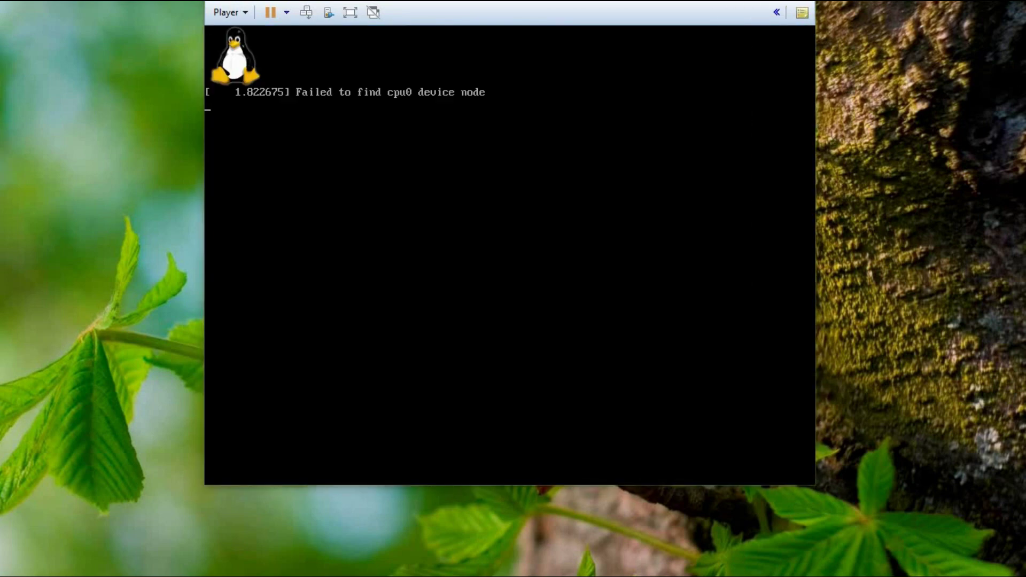
{"action": "left_click", "coordinate": [703, 117]}
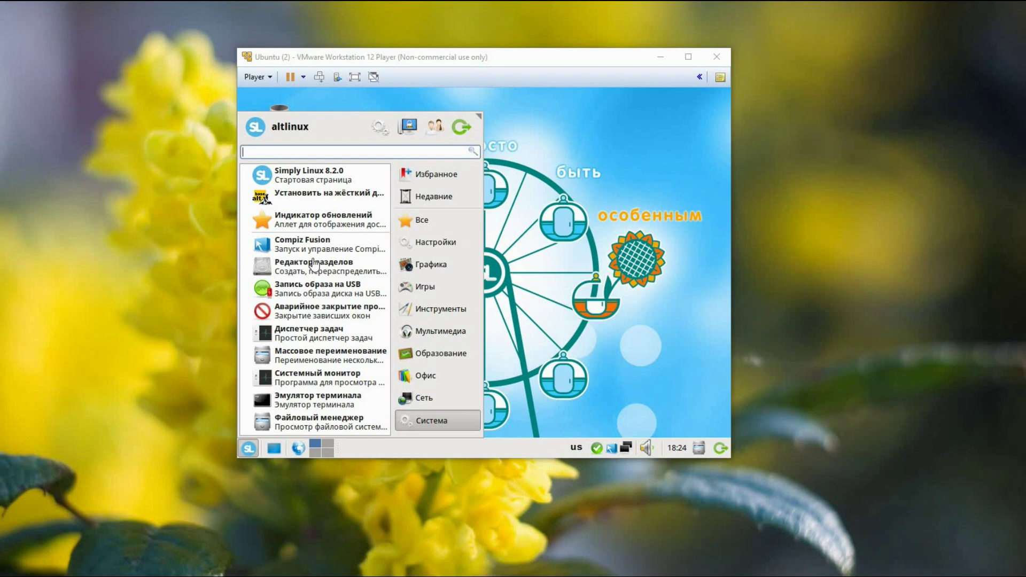
Change the live desktop's resolution to 1360x768 under Дисплей → Разрешение, then close the dialog
{"action": "left_click", "coordinate": [378, 127]}
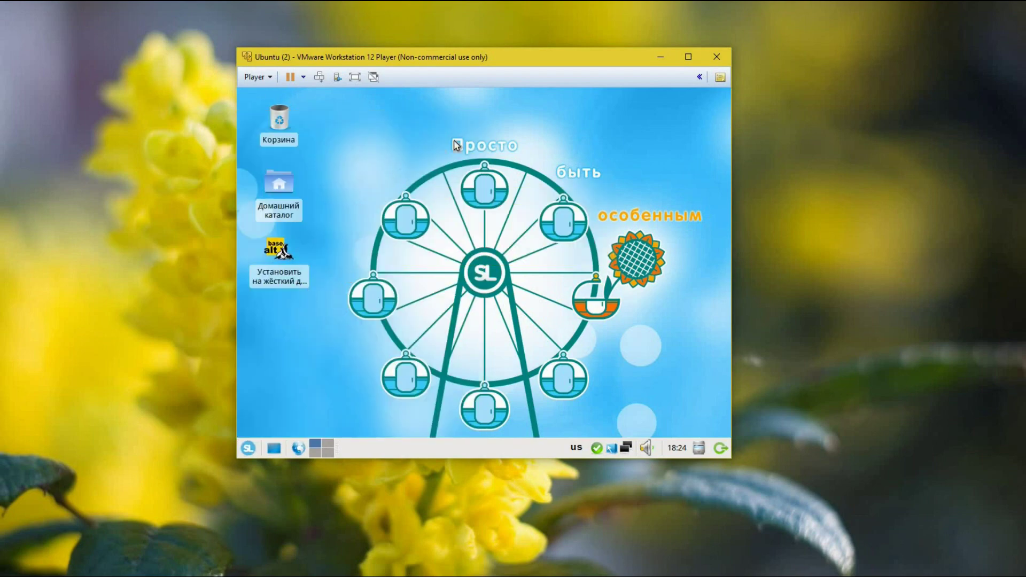
{"action": "scroll", "coordinate": [577, 269], "scroll_direction": "down", "scroll_amount": 3}
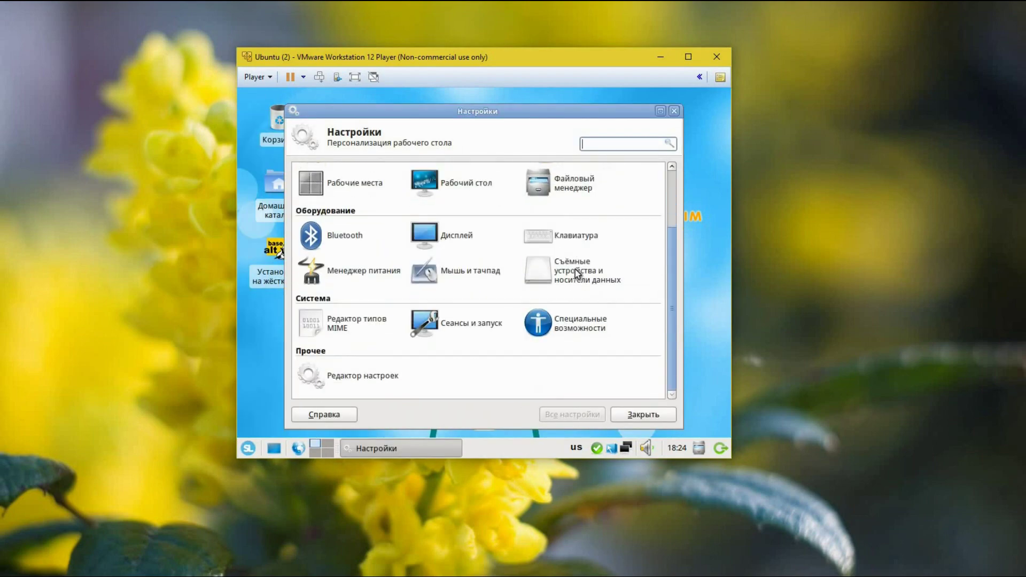
{"action": "scroll", "coordinate": [560, 270], "scroll_direction": "up", "scroll_amount": 3}
{"action": "left_click", "coordinate": [493, 319]}
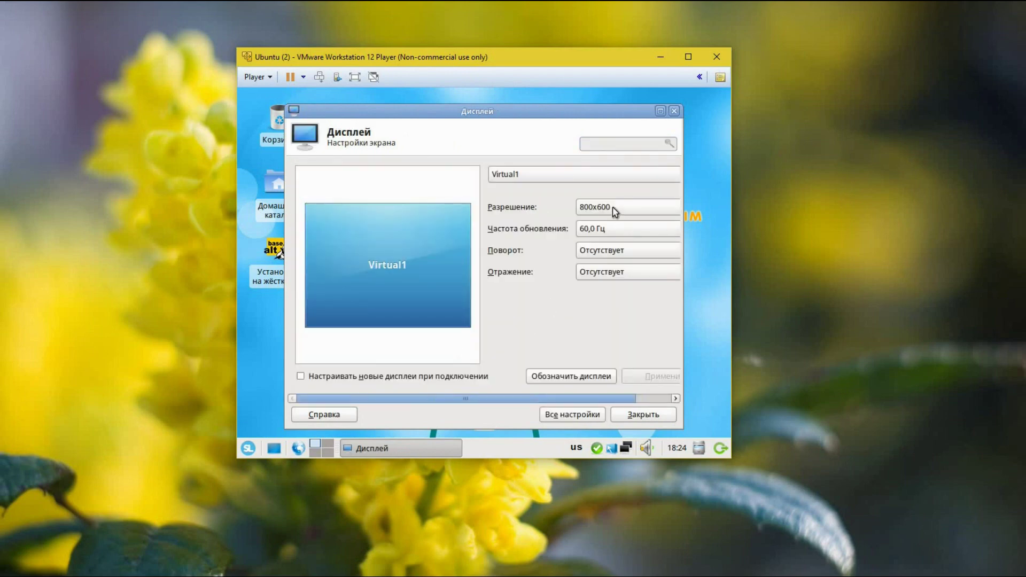
{"action": "left_click", "coordinate": [613, 207]}
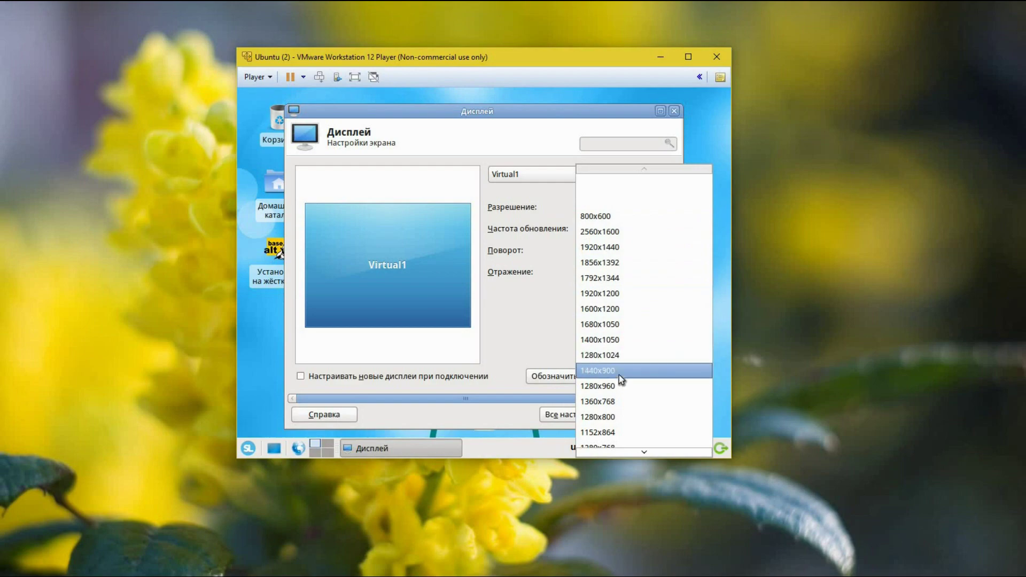
{"action": "left_click", "coordinate": [620, 402]}
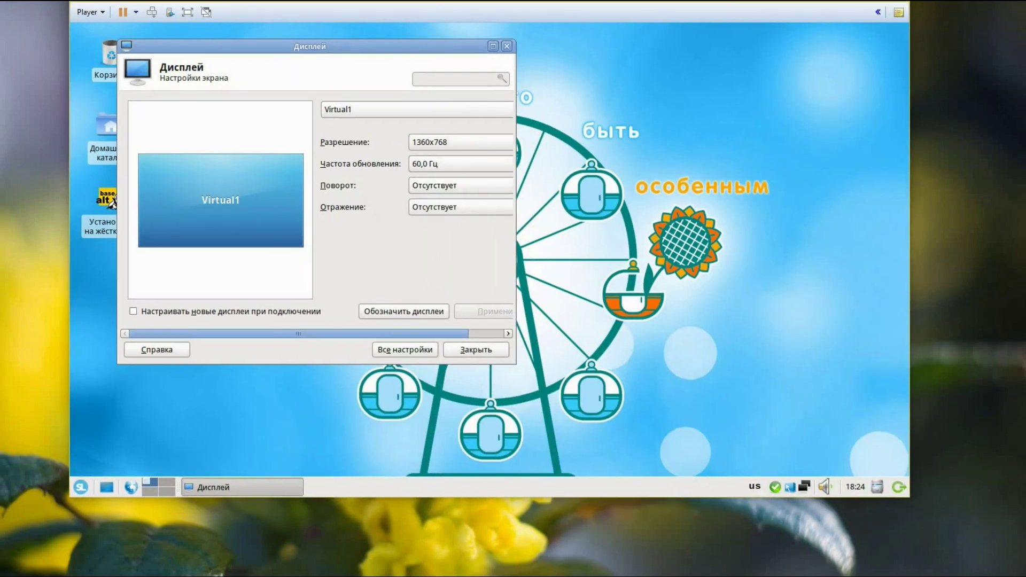
{"action": "left_click", "coordinate": [495, 352]}
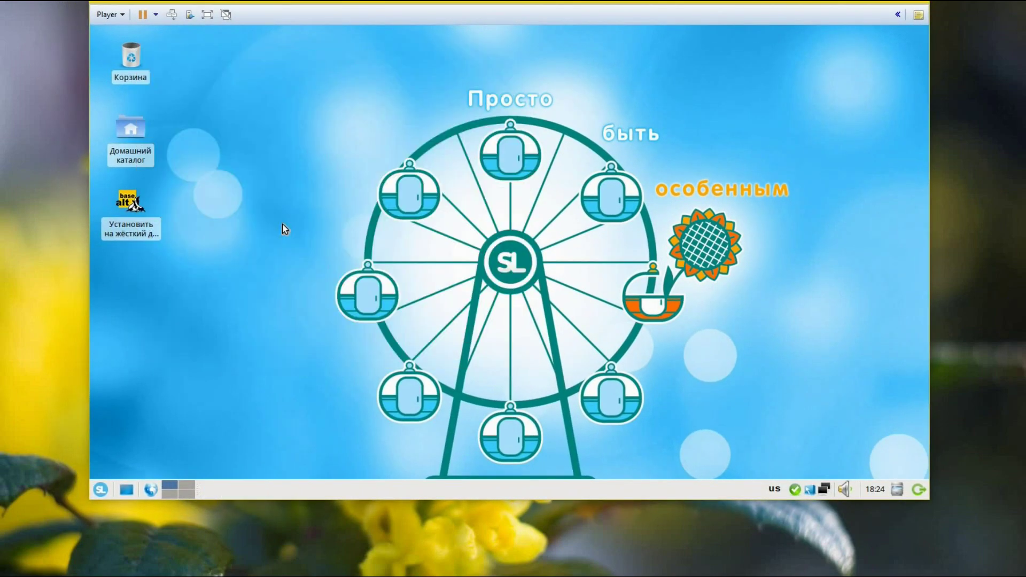
Launch 'Установить на жёсткий диск', accept the licence agreement, and advance to step 4/10
{"action": "mouse_move", "coordinate": [127, 225]}
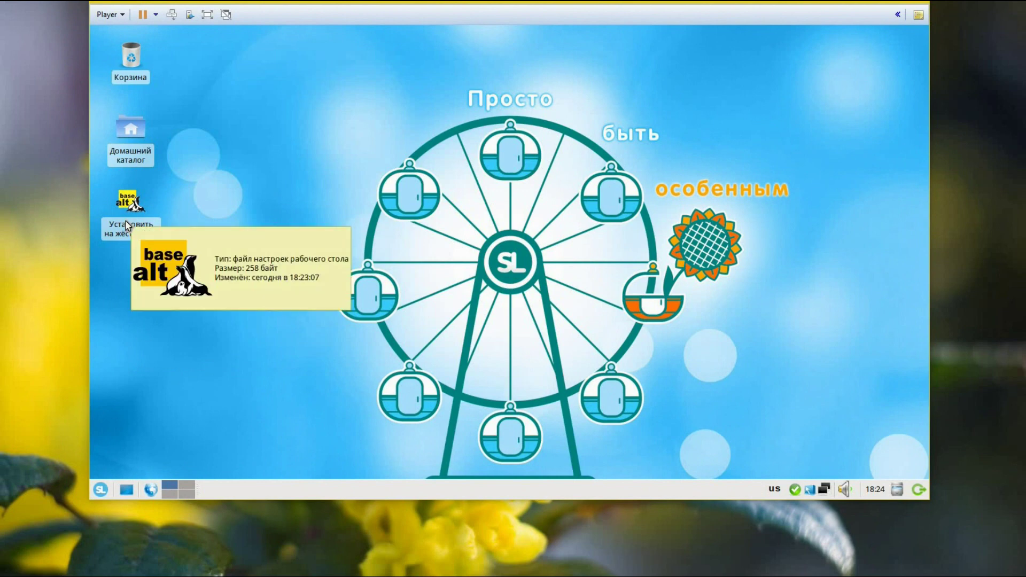
{"action": "double_click", "coordinate": [129, 225]}
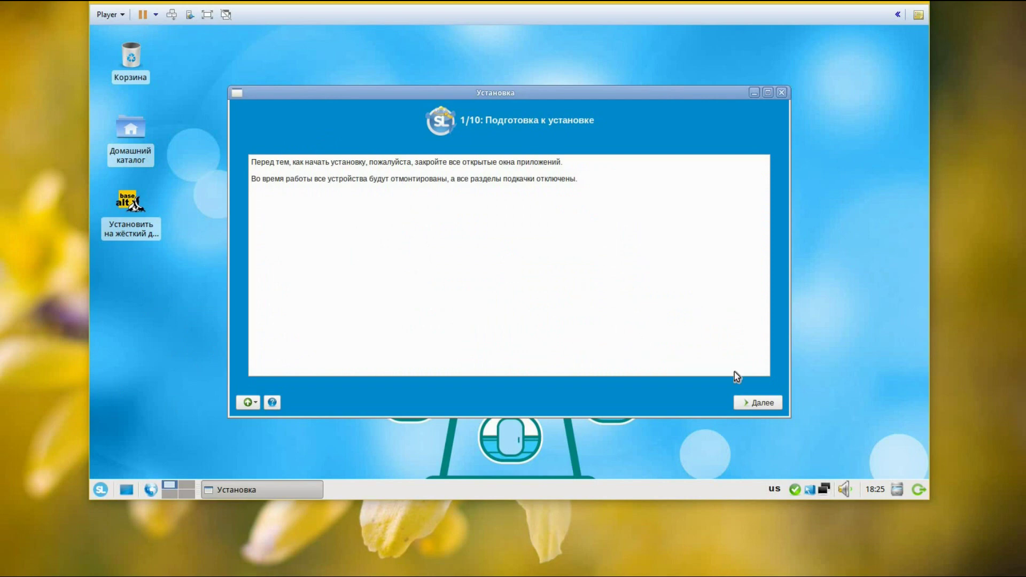
{"action": "left_click", "coordinate": [756, 405]}
{"action": "scroll", "coordinate": [483, 255], "scroll_direction": "down", "scroll_amount": 10}
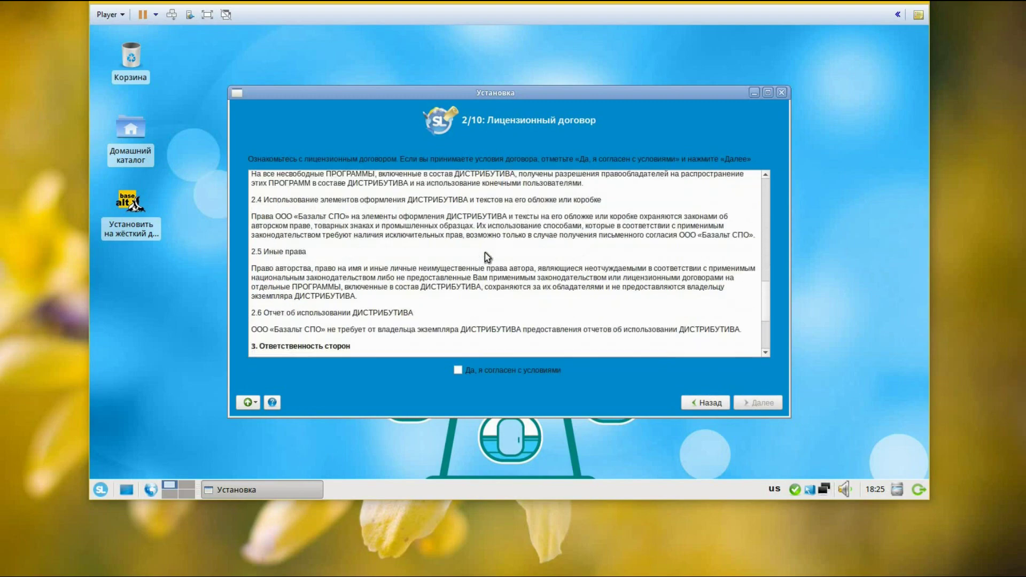
{"action": "left_click", "coordinate": [459, 371]}
{"action": "left_click", "coordinate": [737, 408]}
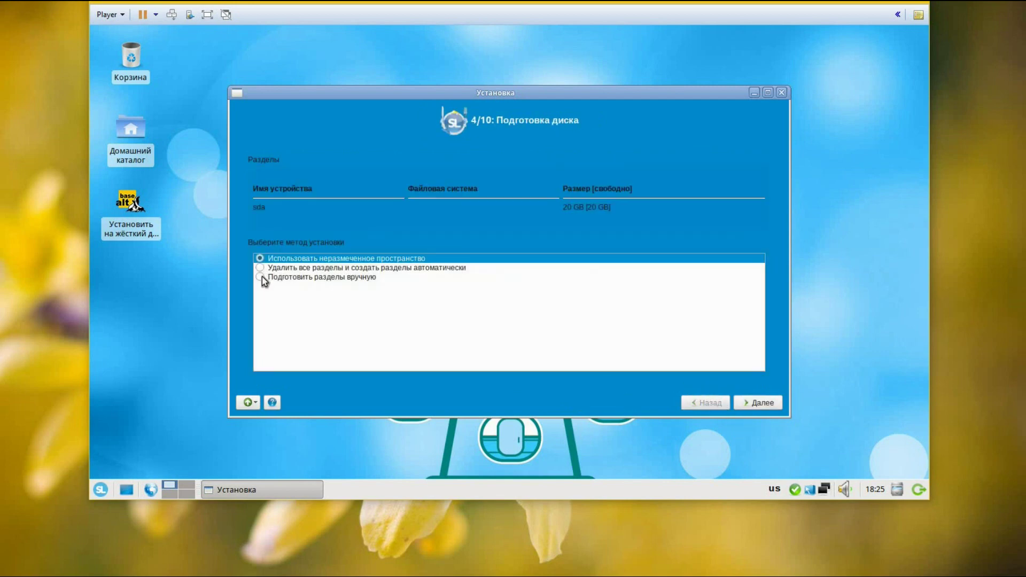
Manually give the 20 GB sda disk an Ext2/3/4 filesystem mounted at /, then start installing
{"action": "left_click", "coordinate": [262, 277]}
{"action": "left_click", "coordinate": [764, 403]}
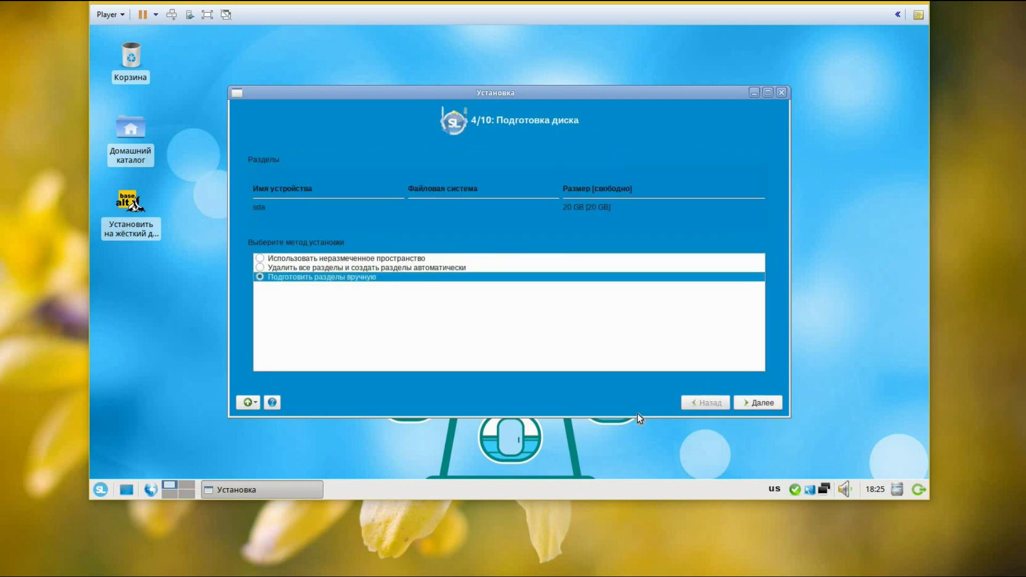
{"action": "left_click", "coordinate": [313, 200]}
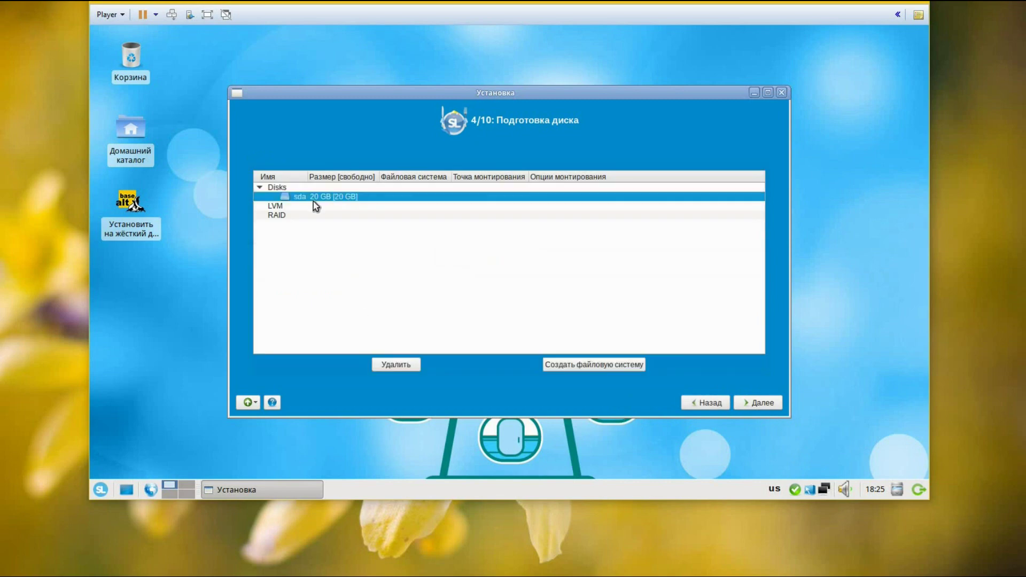
{"action": "left_click", "coordinate": [601, 363]}
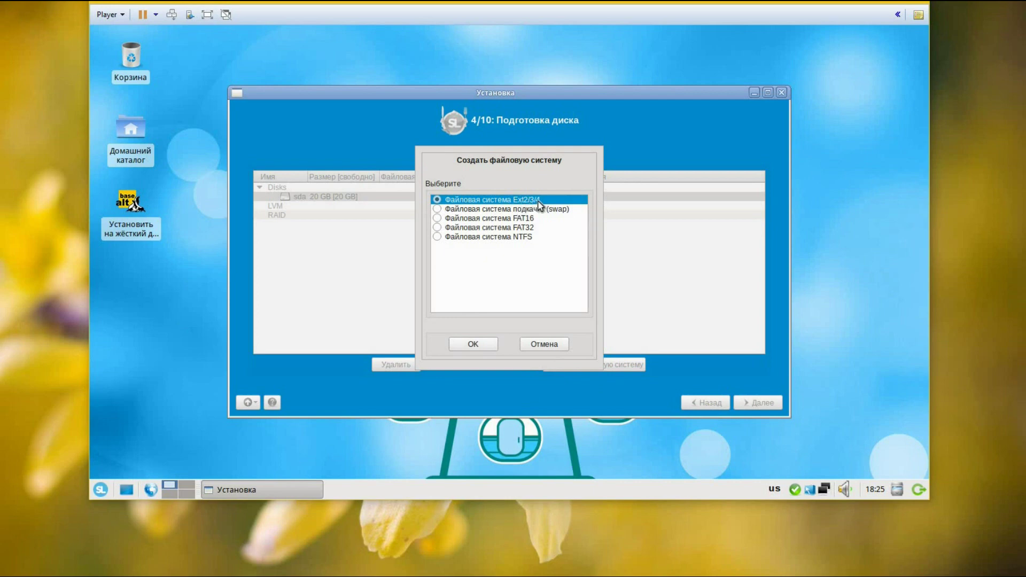
{"action": "left_click", "coordinate": [473, 343]}
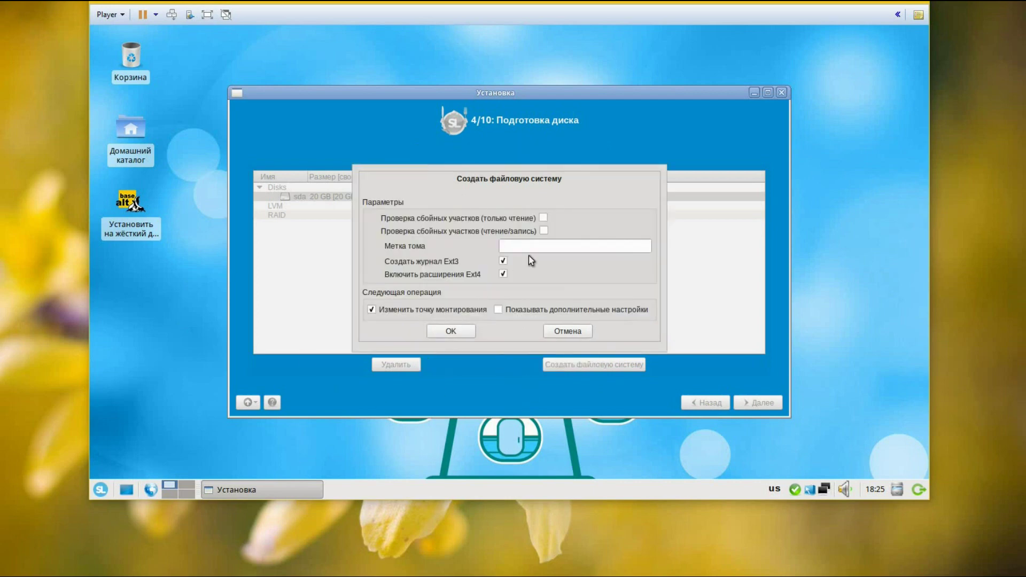
{"action": "left_click", "coordinate": [453, 332]}
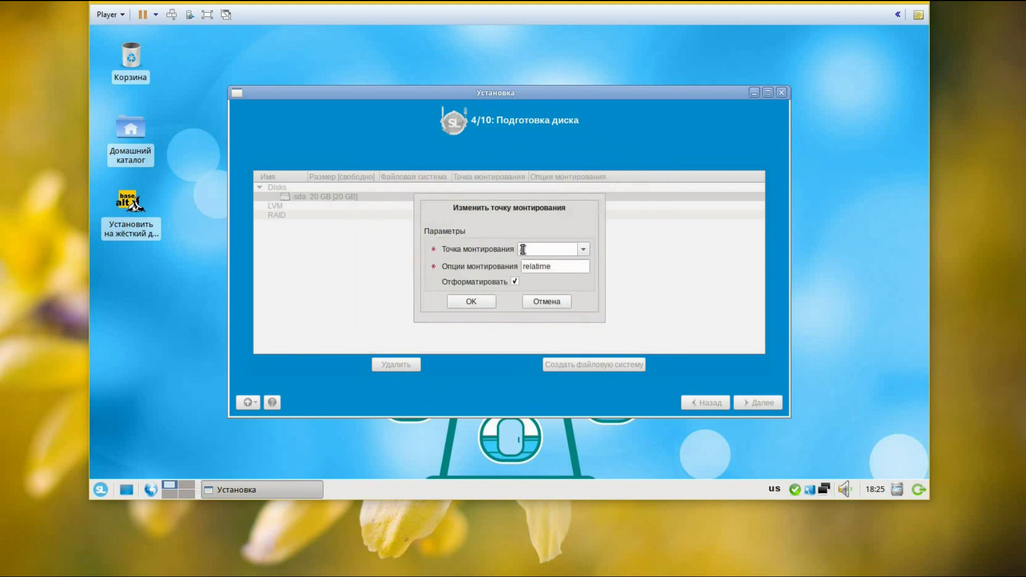
{"action": "left_click", "coordinate": [472, 303]}
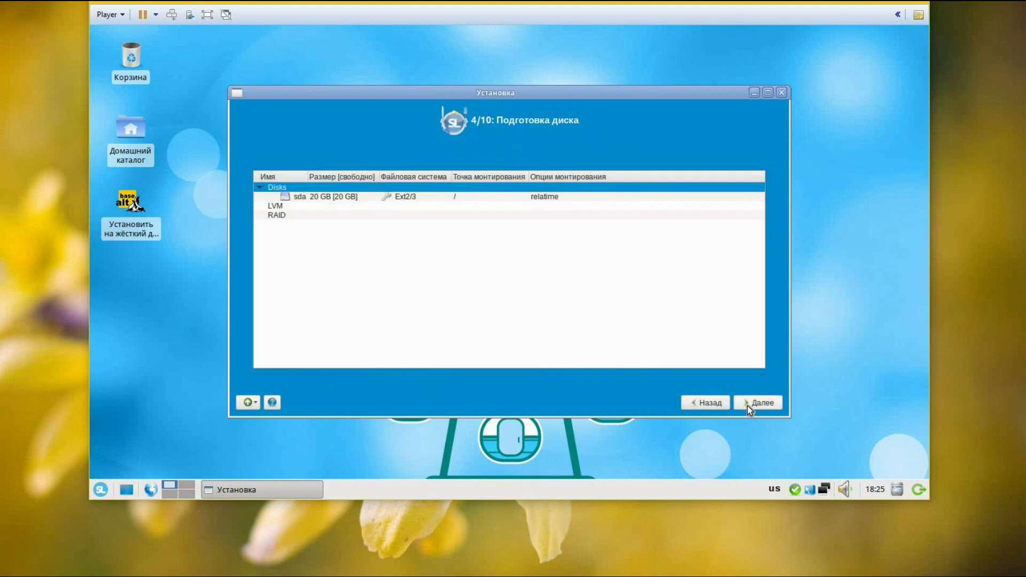
{"action": "left_click", "coordinate": [748, 404]}
{"action": "left_click", "coordinate": [512, 297]}
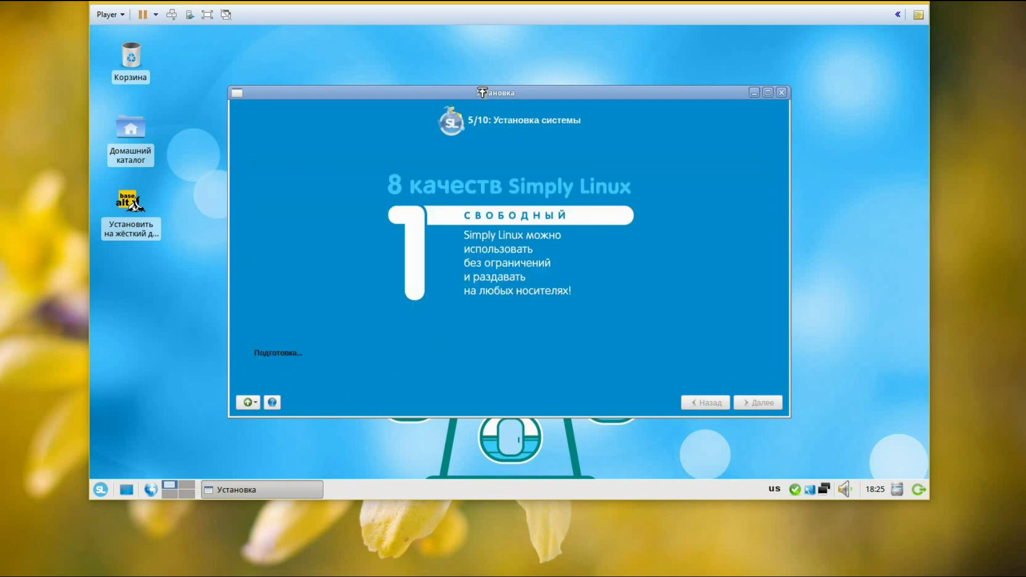
Move the installer window aside while installation proceeds to step 7/10, system administrator
{"action": "left_click_drag", "start_coordinate": [435, 90], "coordinate": [460, 78]}
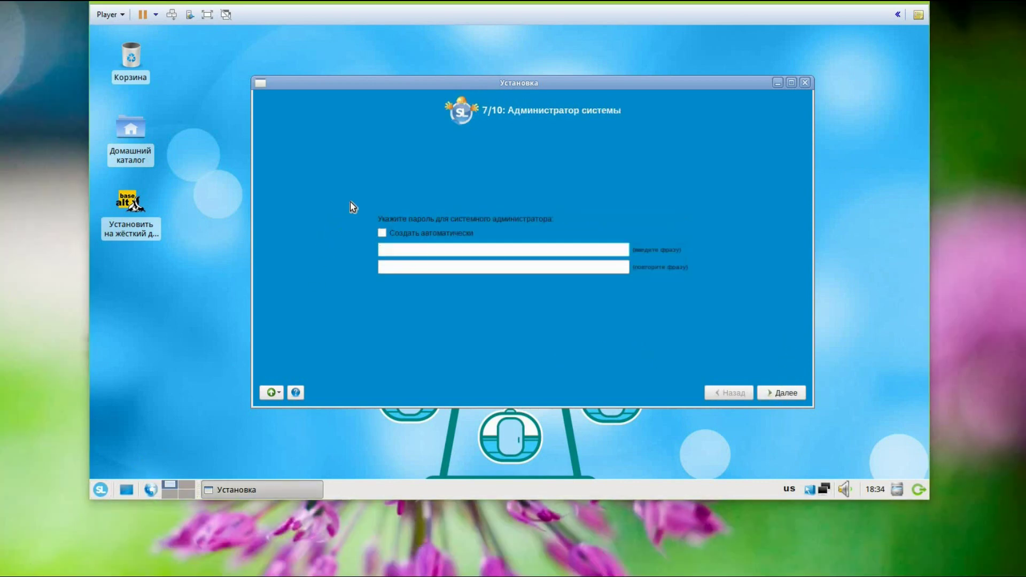
Set and confirm the system administrator (root) password
{"action": "left_click", "coordinate": [394, 256]}
{"action": "type", "text": "***"}
{"action": "left_click", "coordinate": [393, 266]}
{"action": "type", "text": "***"}
{"action": "left_click_drag", "start_coordinate": [520, 85], "coordinate": [472, 69]}
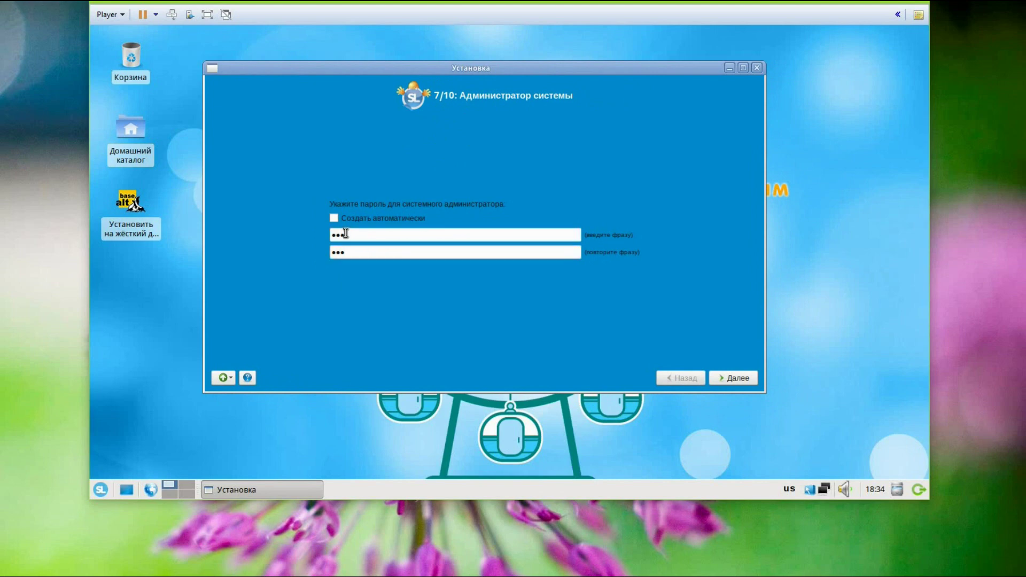
{"action": "left_click", "coordinate": [733, 381]}
Enter the new user's name and password in the system user step
{"action": "left_click", "coordinate": [401, 210]}
{"action": "type", "text": "dr"}
{"action": "left_click", "coordinate": [386, 273]}
{"action": "type", "text": "123"}
{"action": "left_click", "coordinate": [393, 288]}
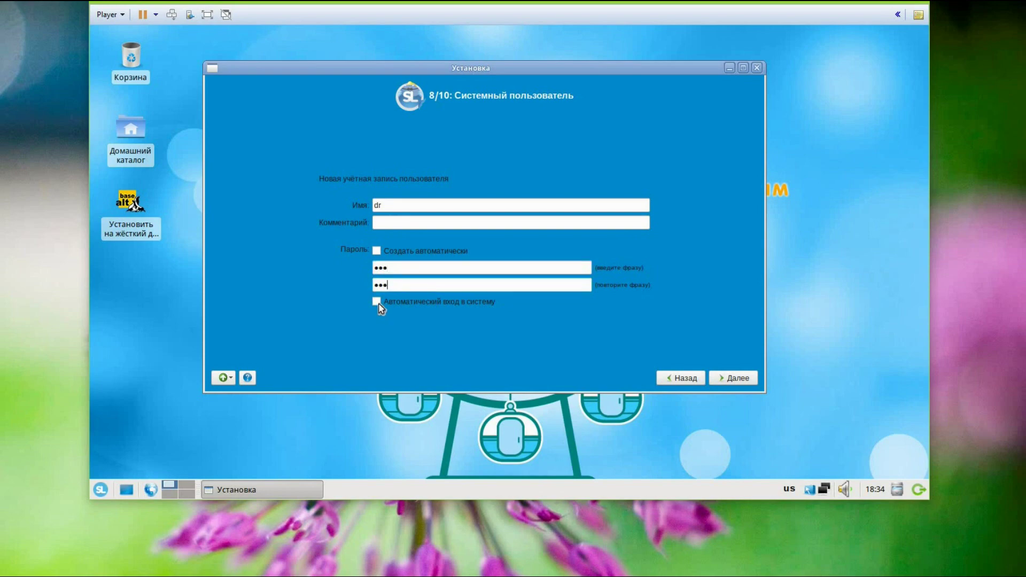
Enable 'Автоматический вход в систему', retype the confirmation password, and reach step 10/10
{"action": "left_click", "coordinate": [377, 302]}
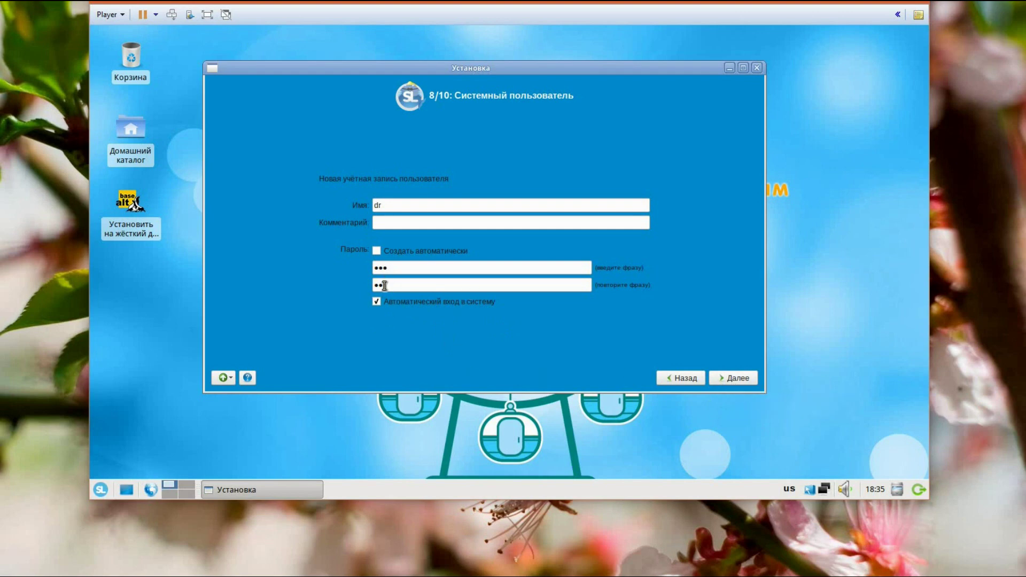
{"action": "left_click_drag", "start_coordinate": [387, 286], "coordinate": [361, 259]}
{"action": "left_click", "coordinate": [733, 380]}
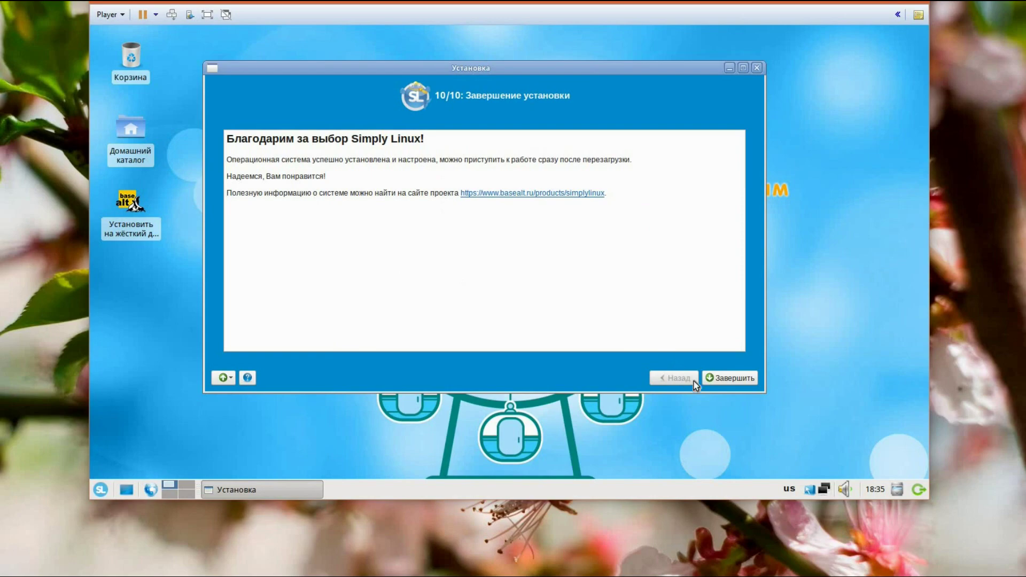
Click Завершить to finish installation and reboot into the installed Simply Linux desktop
{"action": "left_click", "coordinate": [728, 378]}
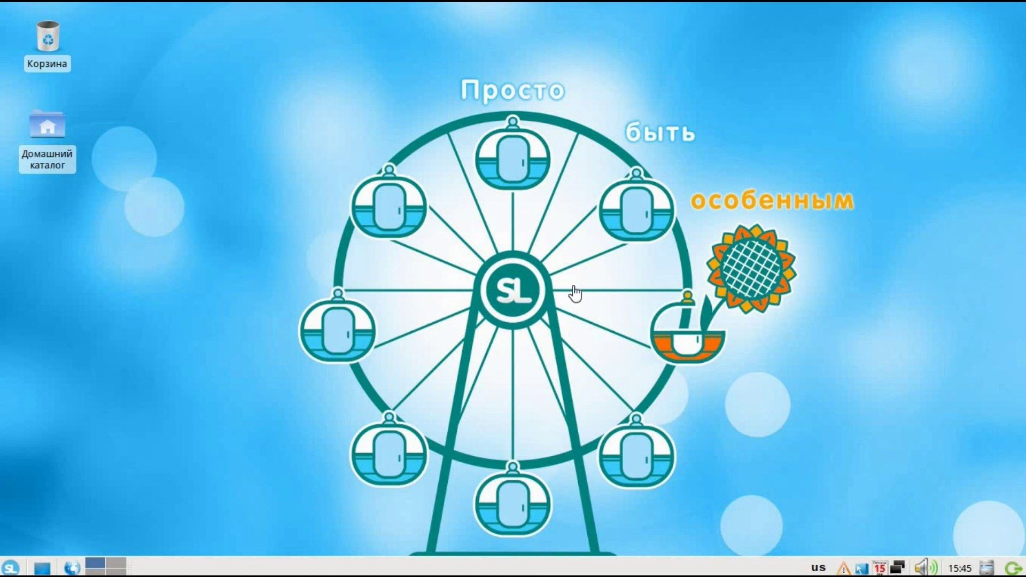
Open the update report and start 'Автоматическое обновление' with the administrator password
{"action": "left_click", "coordinate": [844, 569]}
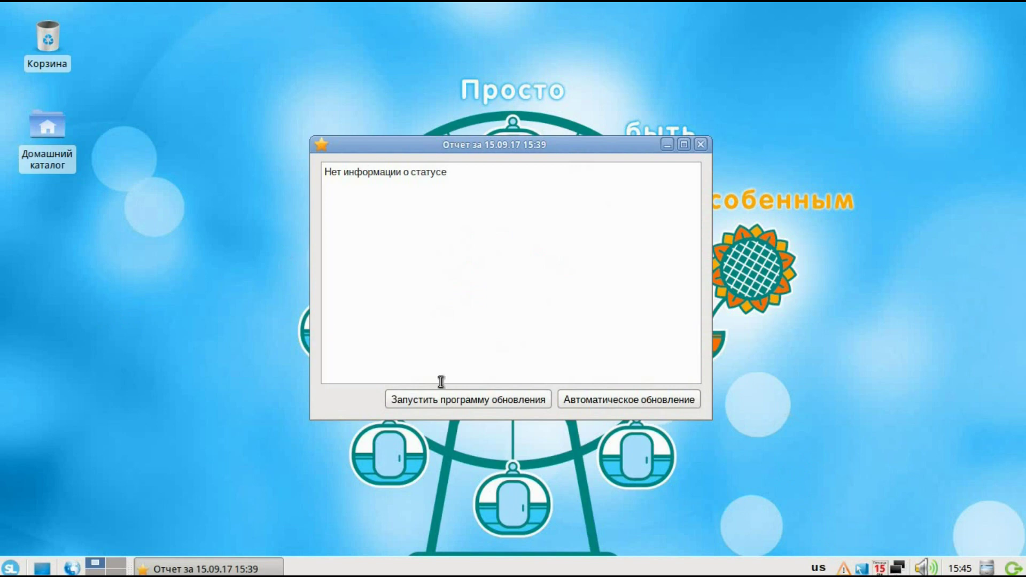
{"action": "left_click_drag", "start_coordinate": [408, 139], "coordinate": [240, 83]}
{"action": "left_click", "coordinate": [422, 339]}
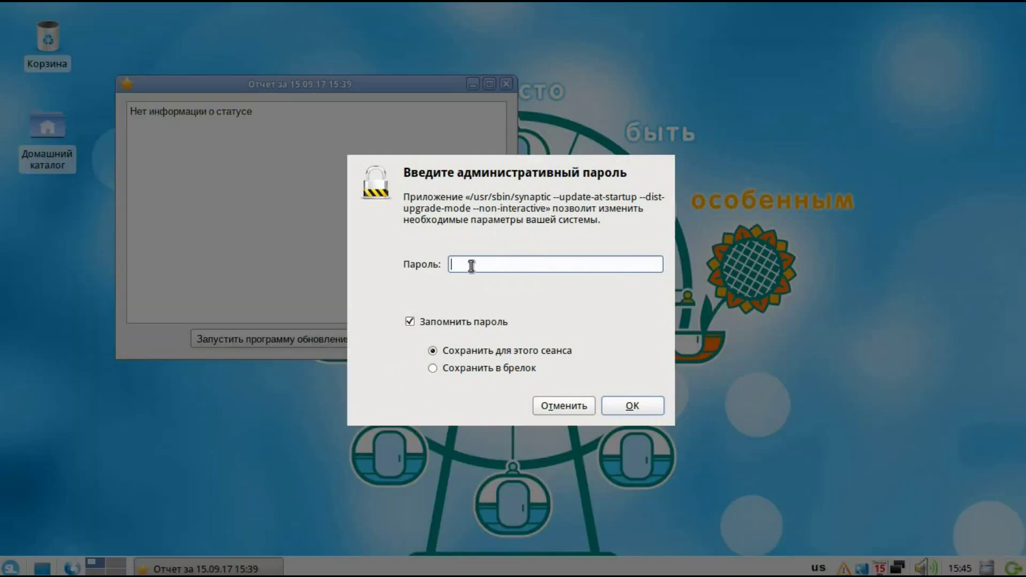
{"action": "type", "text": "•••"}
{"action": "key", "text": "Return"}
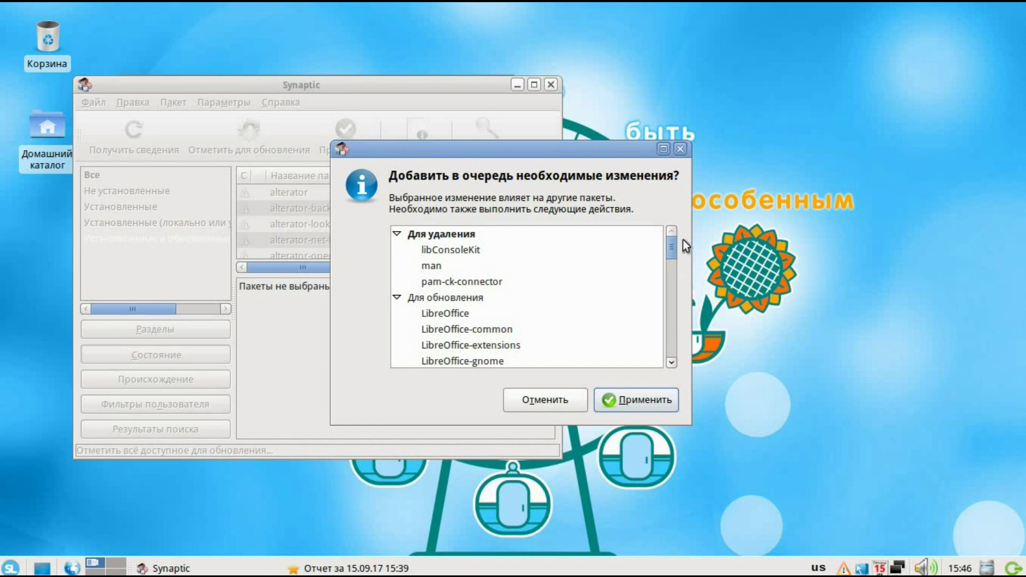
Enlarge Synaptic's pending-changes dialog to review removals and upgrades, then cancel them
{"action": "left_click_drag", "start_coordinate": [675, 246], "coordinate": [704, 216]}
{"action": "left_click_drag", "start_coordinate": [675, 248], "coordinate": [675, 261]}
{"action": "left_click_drag", "start_coordinate": [687, 418], "coordinate": [685, 537]}
{"action": "left_click_drag", "start_coordinate": [673, 268], "coordinate": [642, 477]}
{"action": "left_click", "coordinate": [536, 517]}
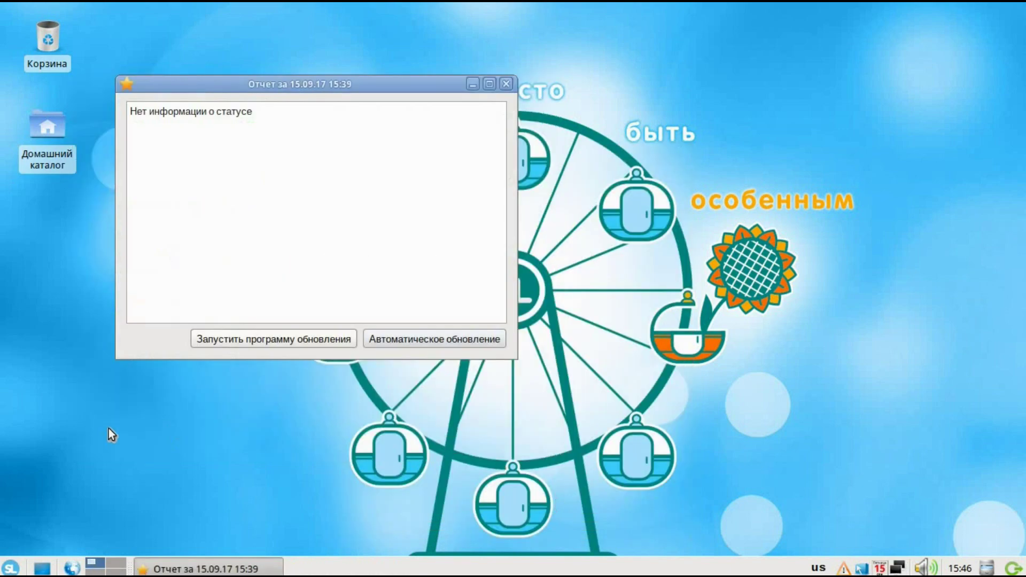
Search 'sy' in the SL menu and launch Менеджер пакетов (Synaptic) with the root password
{"action": "left_click", "coordinate": [11, 567]}
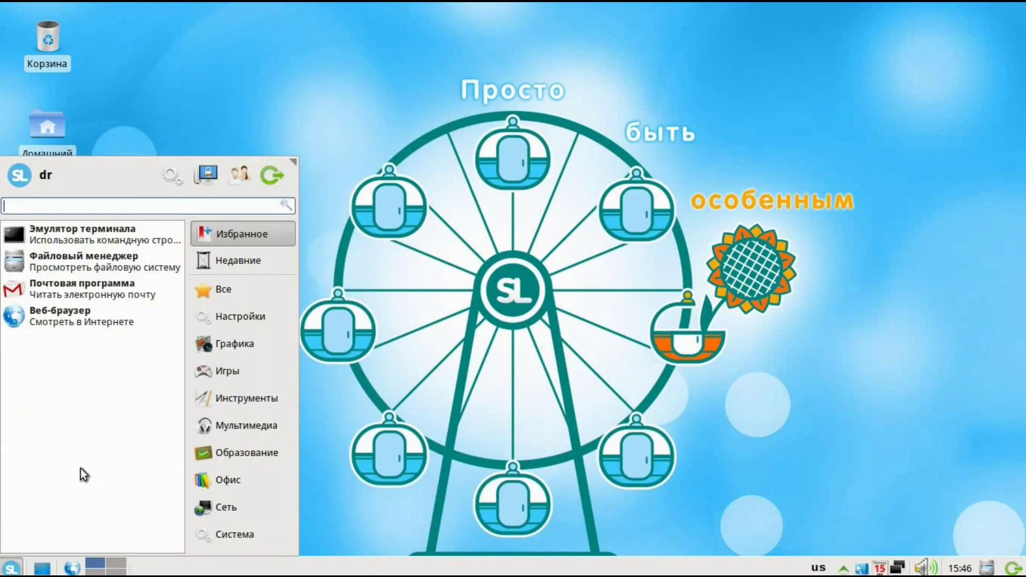
{"action": "left_click", "coordinate": [226, 535]}
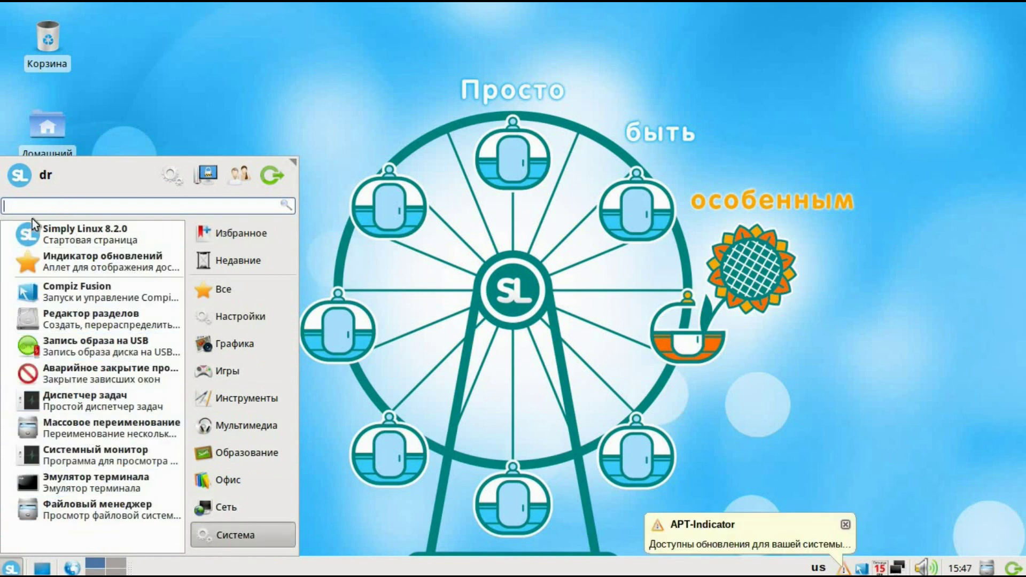
{"action": "type", "text": "sy"}
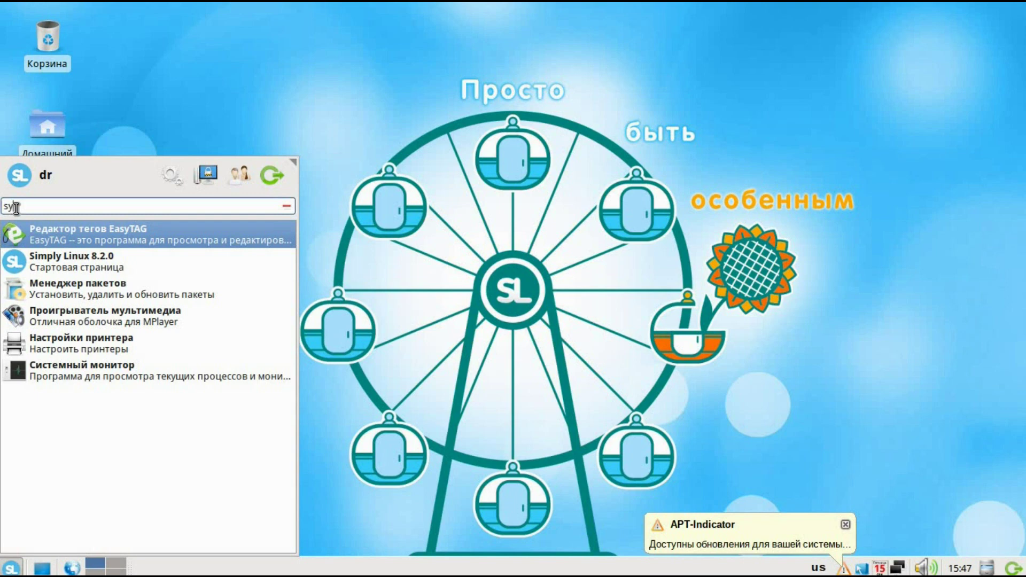
{"action": "left_click", "coordinate": [67, 293]}
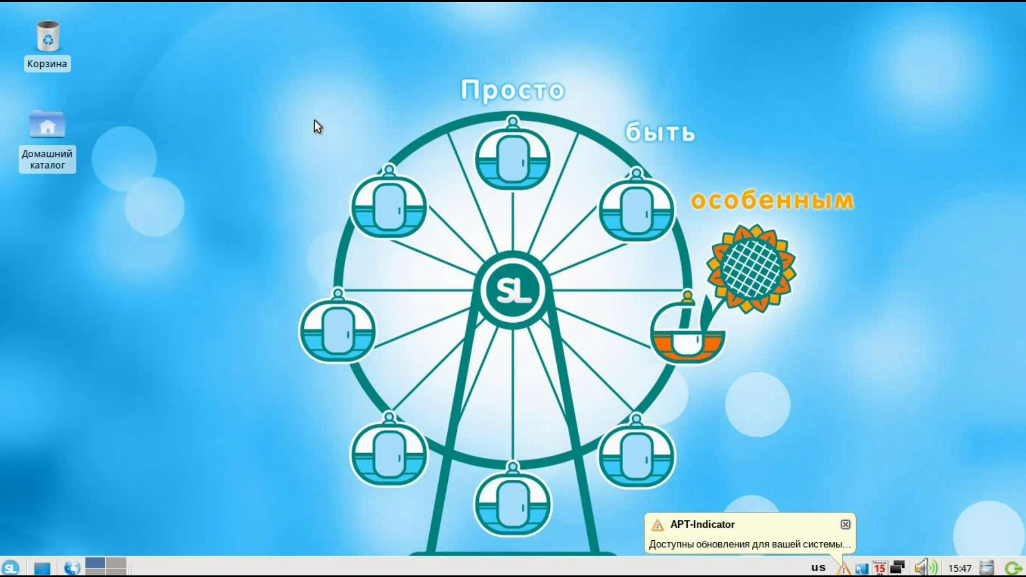
{"action": "type", "text": "123"}
{"action": "left_click", "coordinate": [592, 344]}
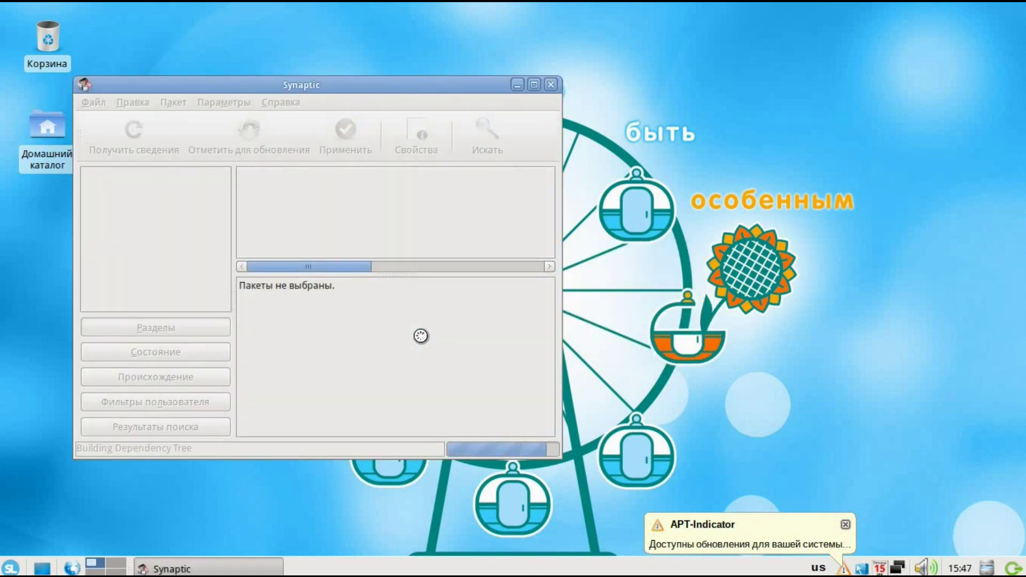
Dismiss Synaptic's intro message, maximize the window and enlarge the package list area
{"action": "left_click", "coordinate": [623, 449]}
{"action": "left_click", "coordinate": [535, 85]}
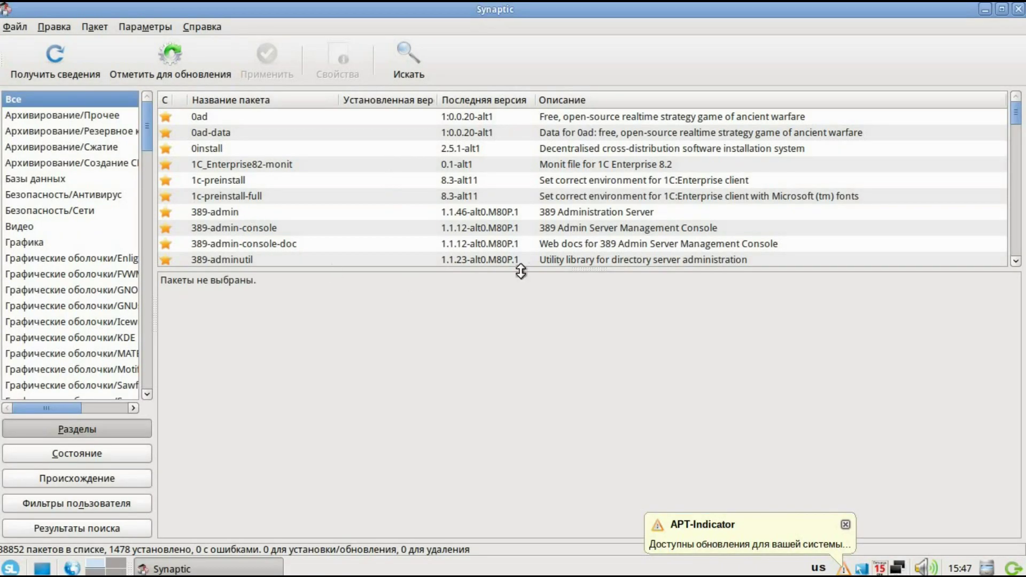
{"action": "left_click_drag", "start_coordinate": [515, 270], "coordinate": [482, 447]}
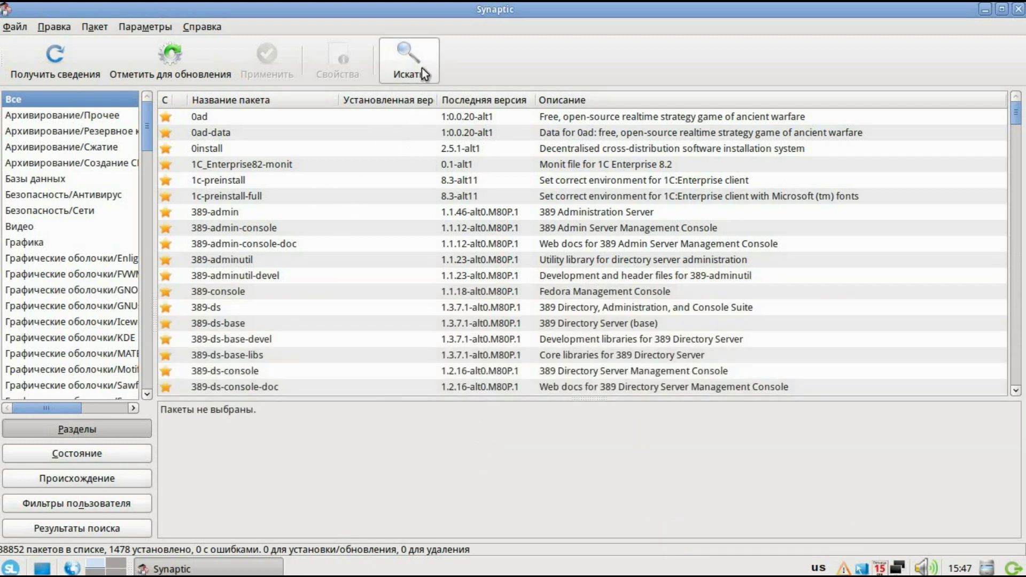
Search the catalogue for 'vlc' and open the vlc package's marking options
{"action": "left_click", "coordinate": [400, 75]}
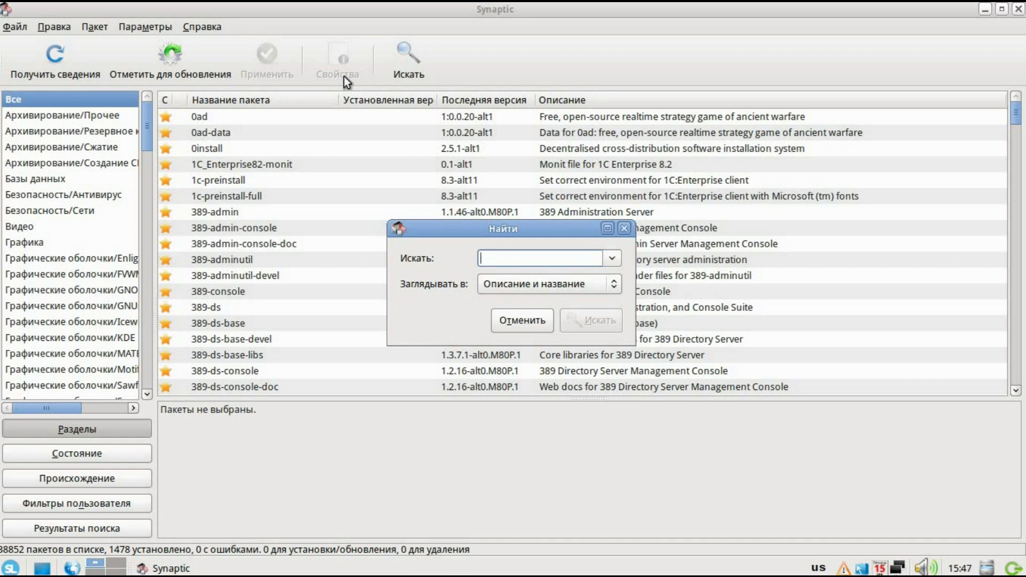
{"action": "type", "text": "vlc"}
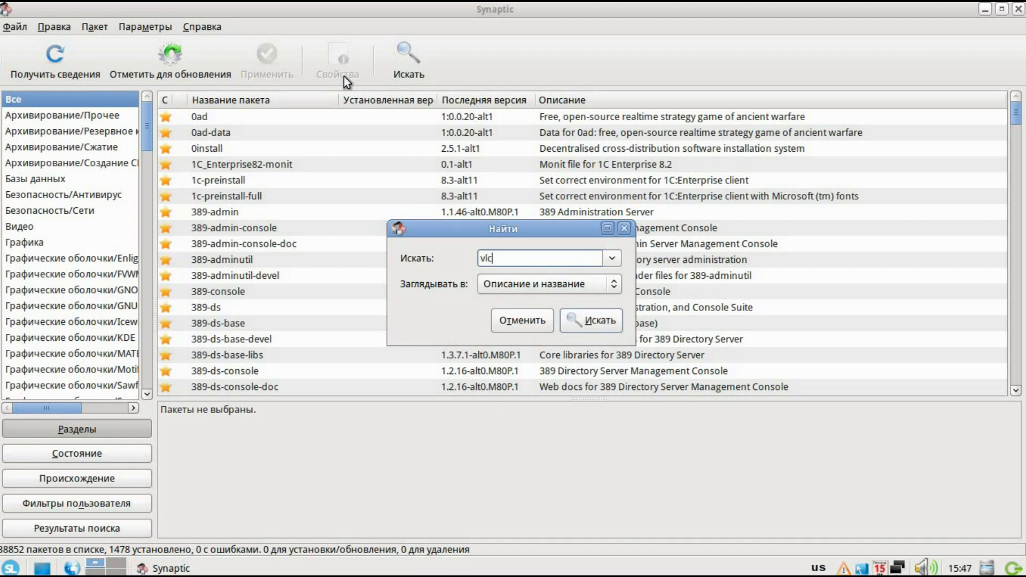
{"action": "left_click", "coordinate": [577, 320]}
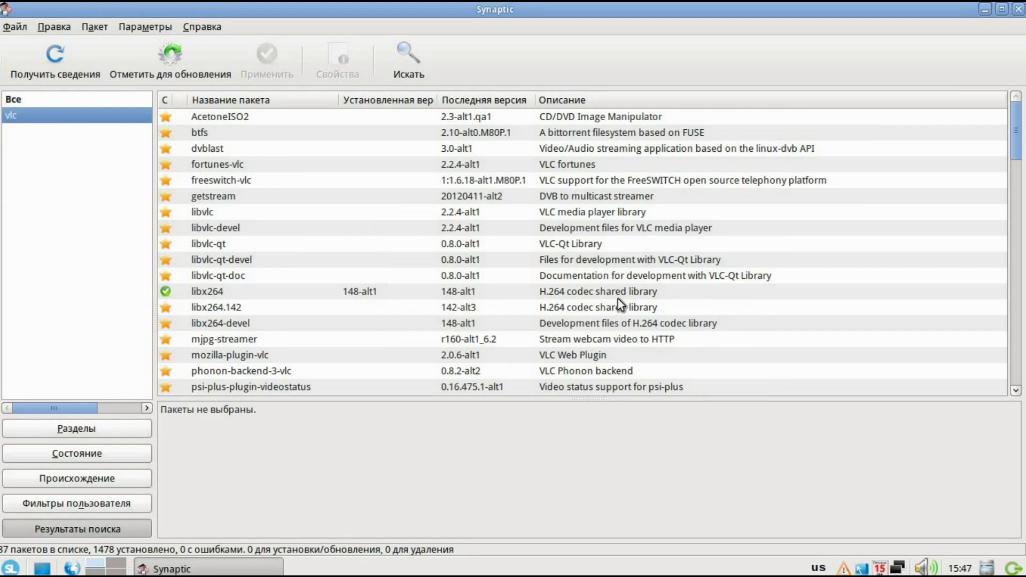
{"action": "scroll", "coordinate": [225, 260], "scroll_direction": "down", "scroll_amount": 6}
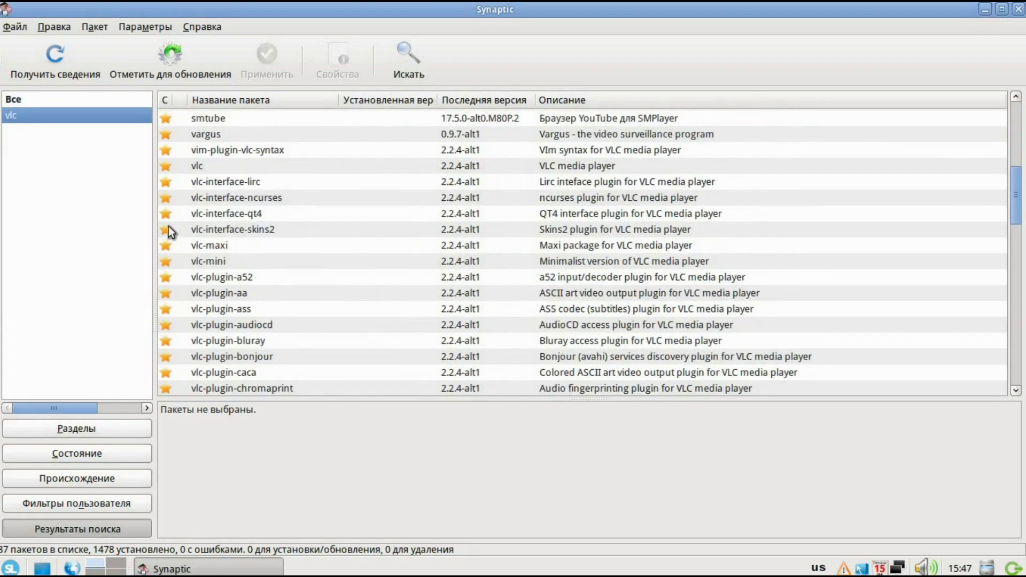
{"action": "left_click", "coordinate": [164, 165]}
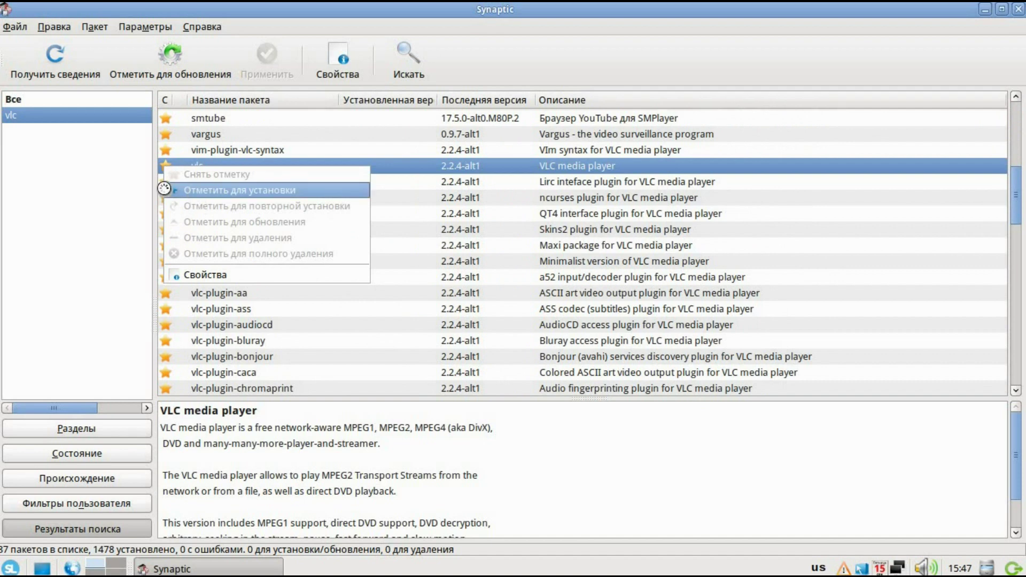
Mark vlc for installation and accept the additional packages it requires
{"action": "left_click", "coordinate": [193, 187]}
{"action": "left_click_drag", "start_coordinate": [669, 254], "coordinate": [671, 232]}
{"action": "left_click", "coordinate": [636, 399]}
Apply the changes to install vlc-2.2.4-alt1, close the output report and minimise Synaptic
{"action": "left_click", "coordinate": [267, 61]}
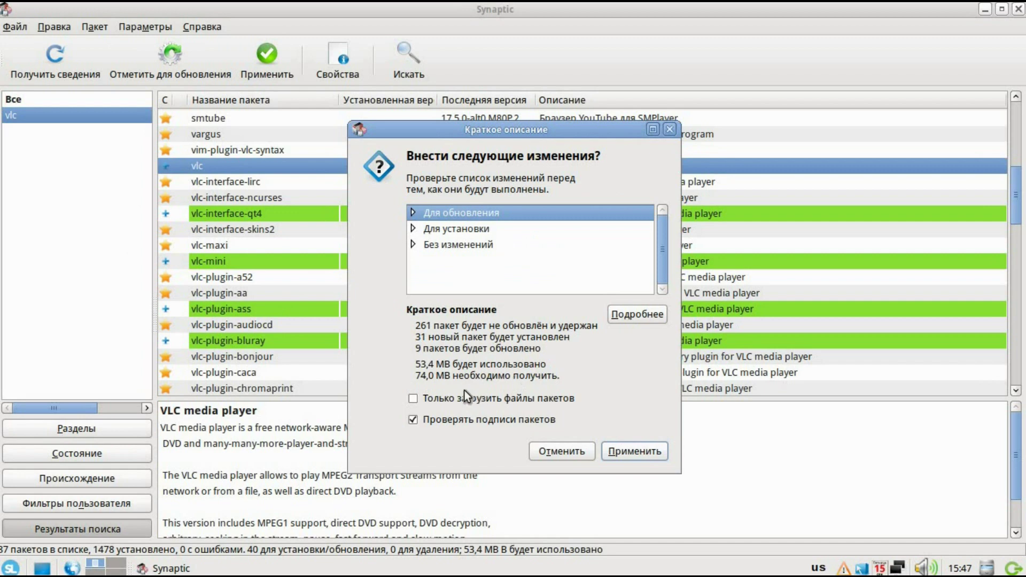
{"action": "left_click", "coordinate": [611, 450]}
{"action": "left_click", "coordinate": [406, 318]}
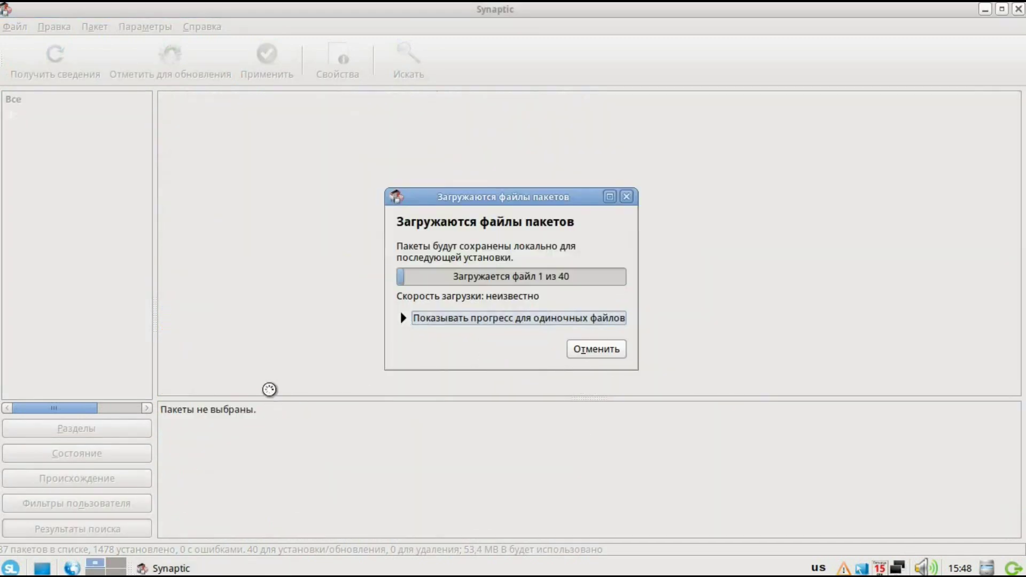
{"action": "left_click", "coordinate": [357, 242]}
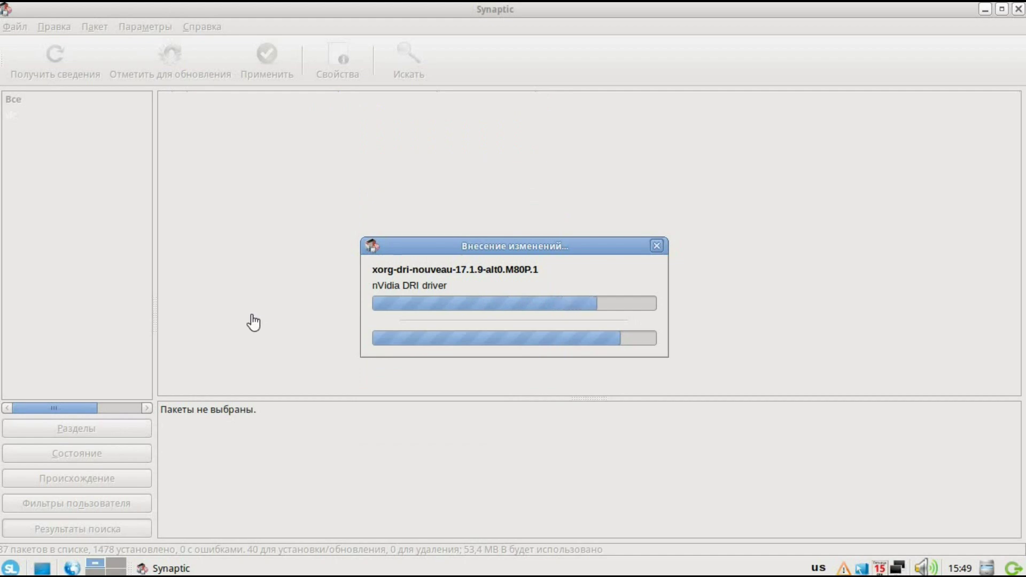
{"action": "left_click", "coordinate": [623, 399]}
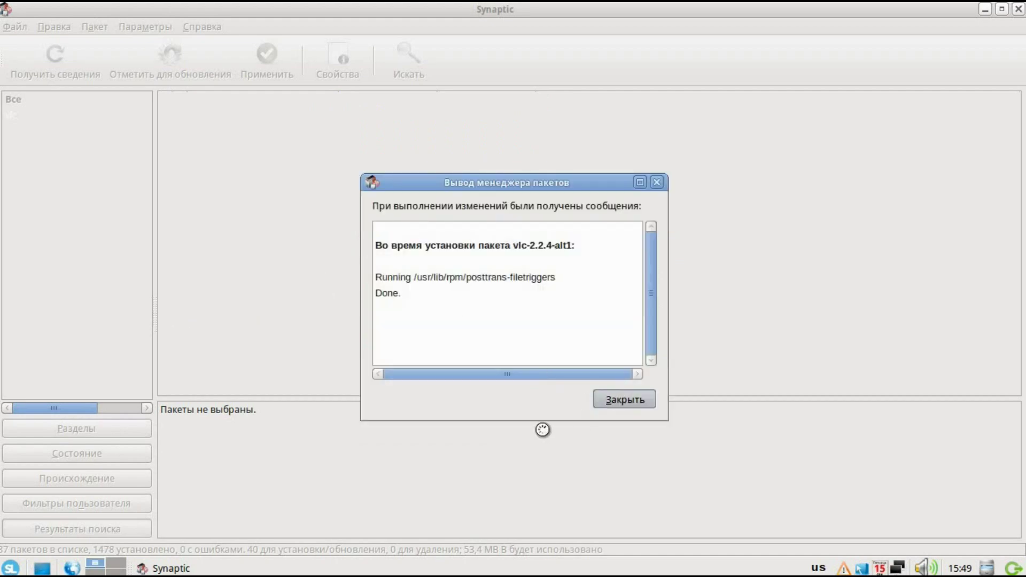
{"action": "left_click", "coordinate": [985, 9]}
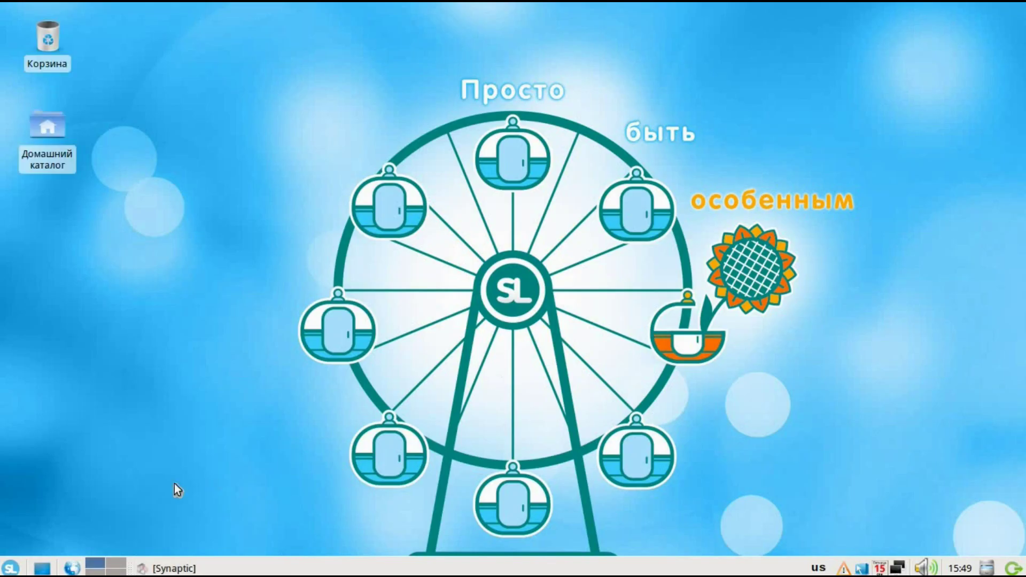
Launch VLC from Мультимедиа > Медиаплеер, accept its privacy dialog with Продолжить, then show the desktop
{"action": "left_click", "coordinate": [12, 566]}
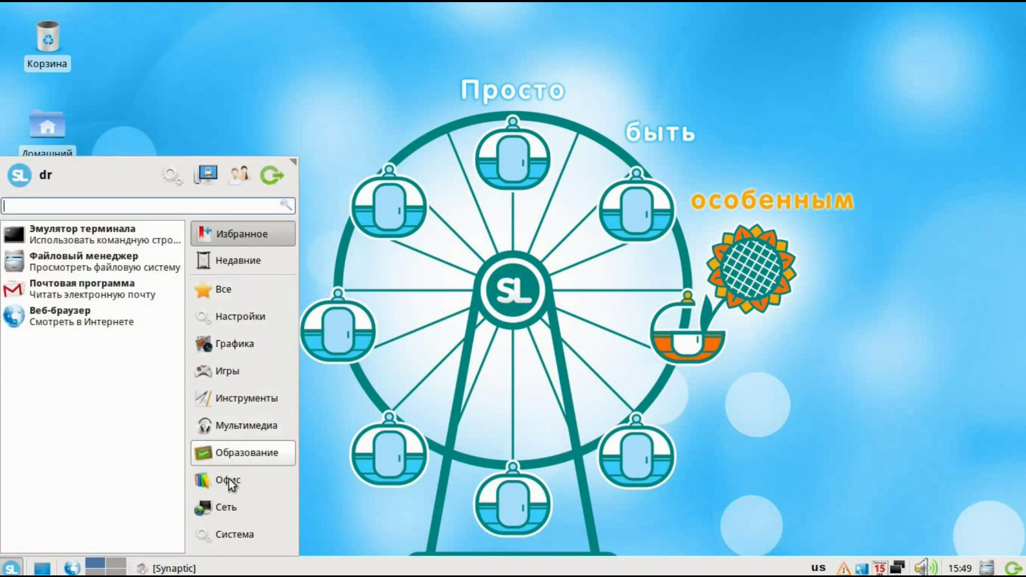
{"action": "left_click", "coordinate": [239, 421]}
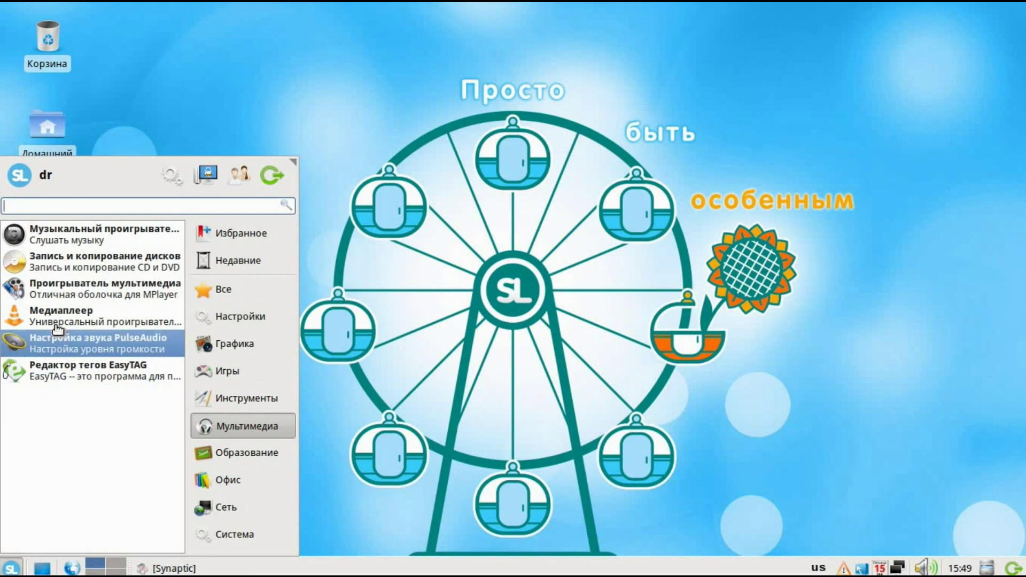
{"action": "left_click", "coordinate": [309, 165]}
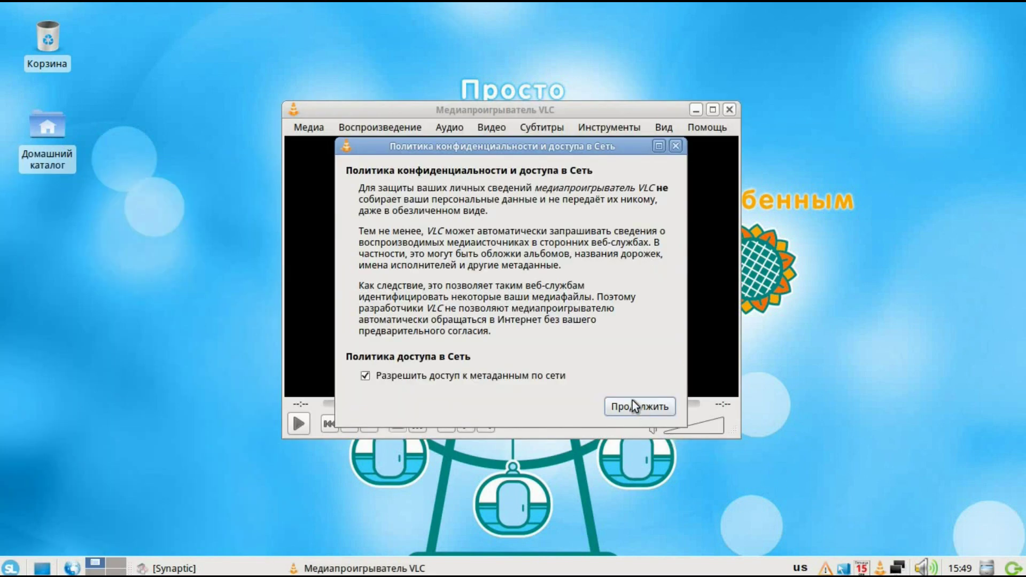
{"action": "left_click", "coordinate": [633, 406]}
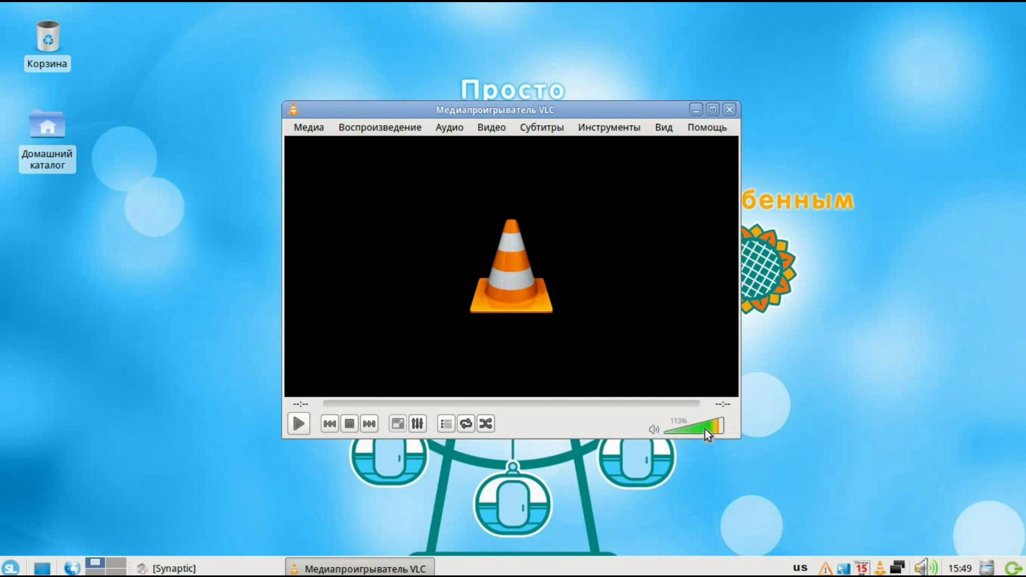
{"action": "left_click", "coordinate": [42, 568]}
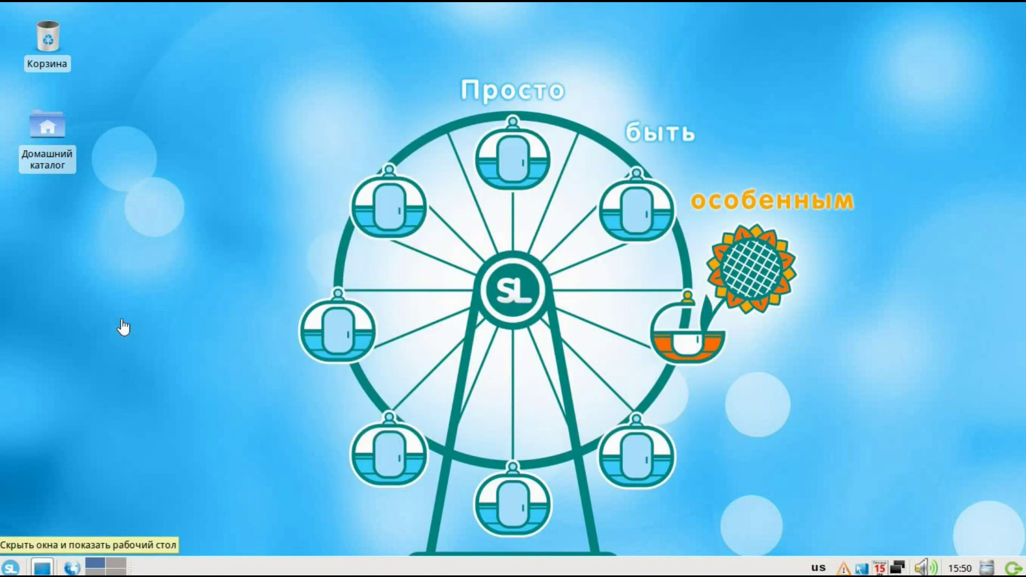
Launch GIMP from Графика > Редактор изображений in the start menu
{"action": "left_click", "coordinate": [11, 567]}
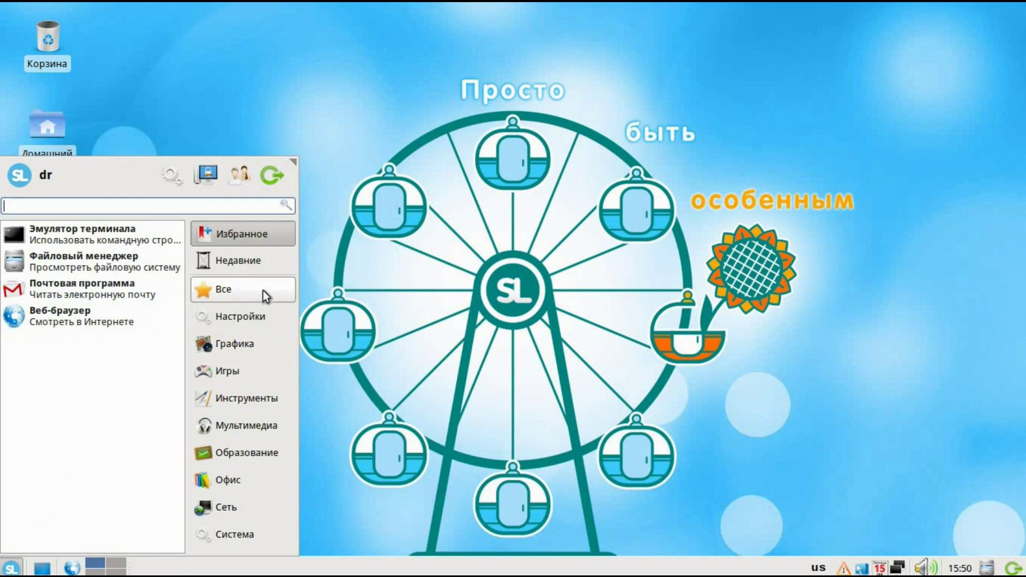
{"action": "left_click", "coordinate": [247, 316]}
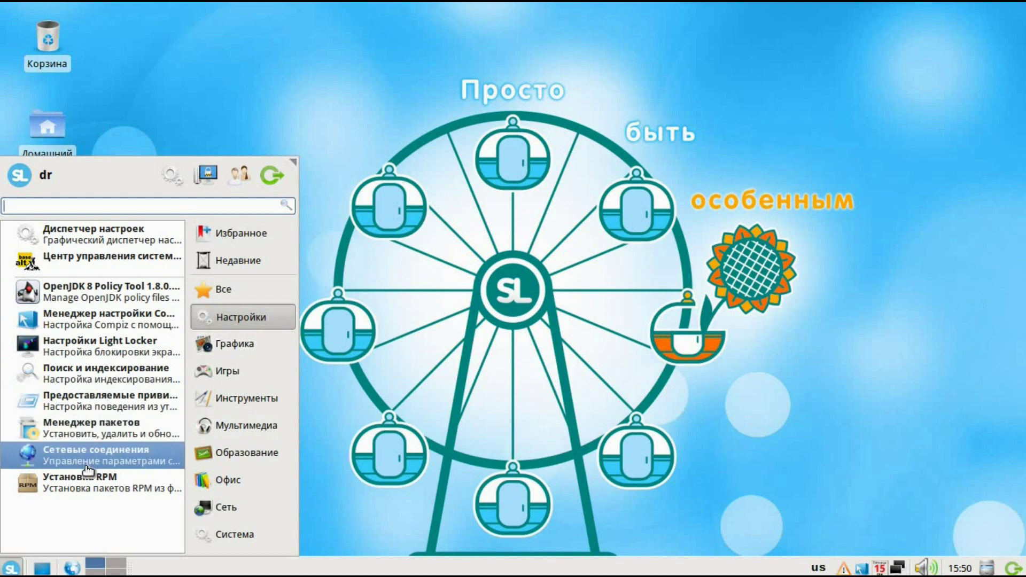
{"action": "left_click", "coordinate": [231, 342]}
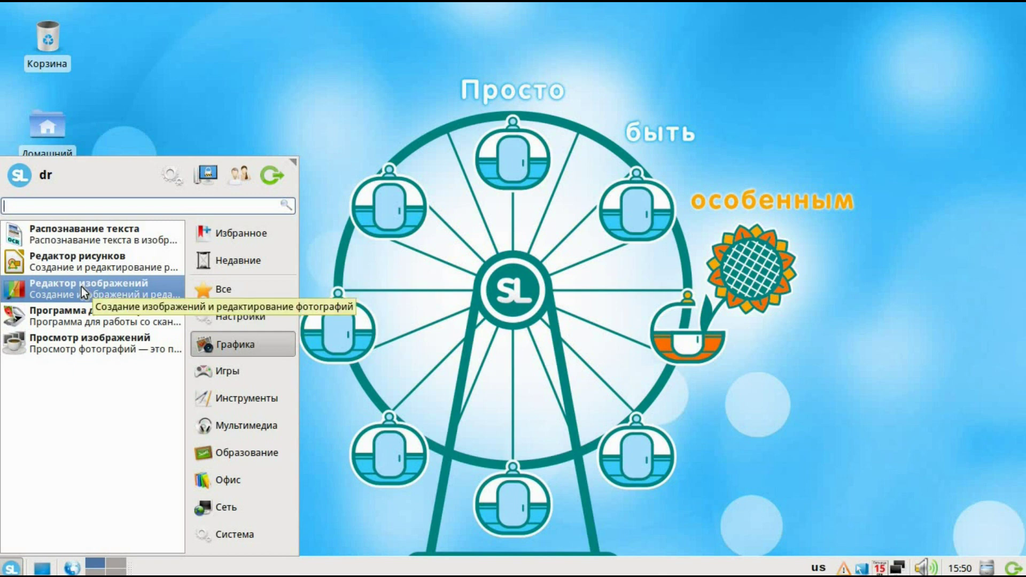
{"action": "left_click", "coordinate": [83, 291]}
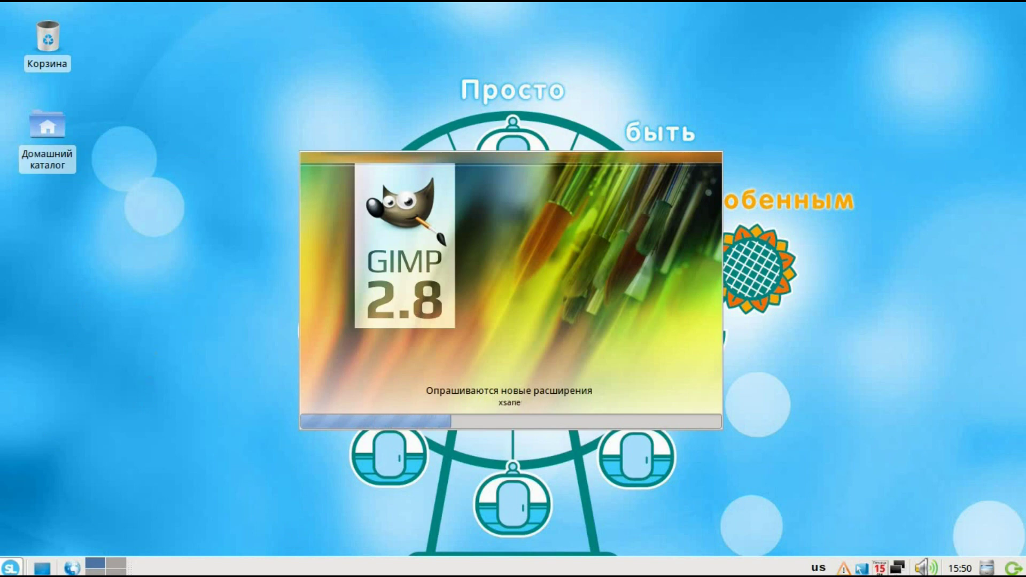
Switch GIMP to single-window mode via Окна > Однооконный режим, then quit GIMP
{"action": "left_click", "coordinate": [17, 566]}
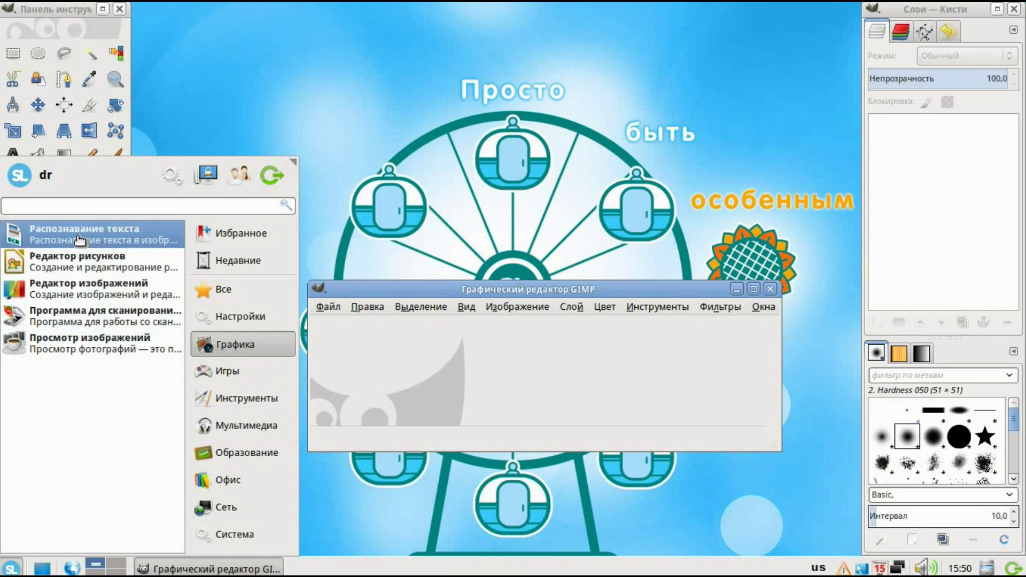
{"action": "left_click_drag", "start_coordinate": [659, 290], "coordinate": [589, 125]}
{"action": "left_click", "coordinate": [605, 132]}
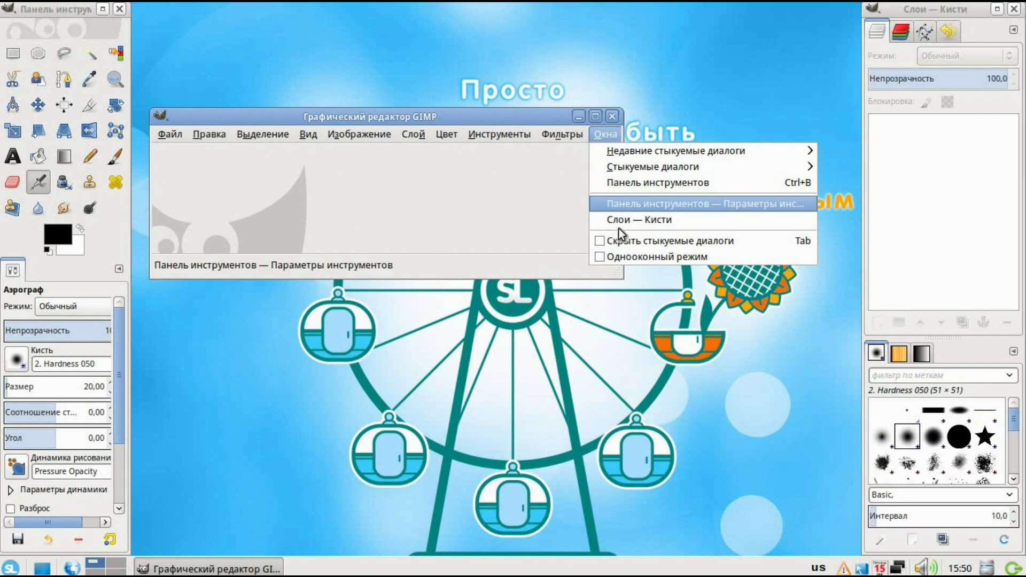
{"action": "left_click", "coordinate": [602, 256]}
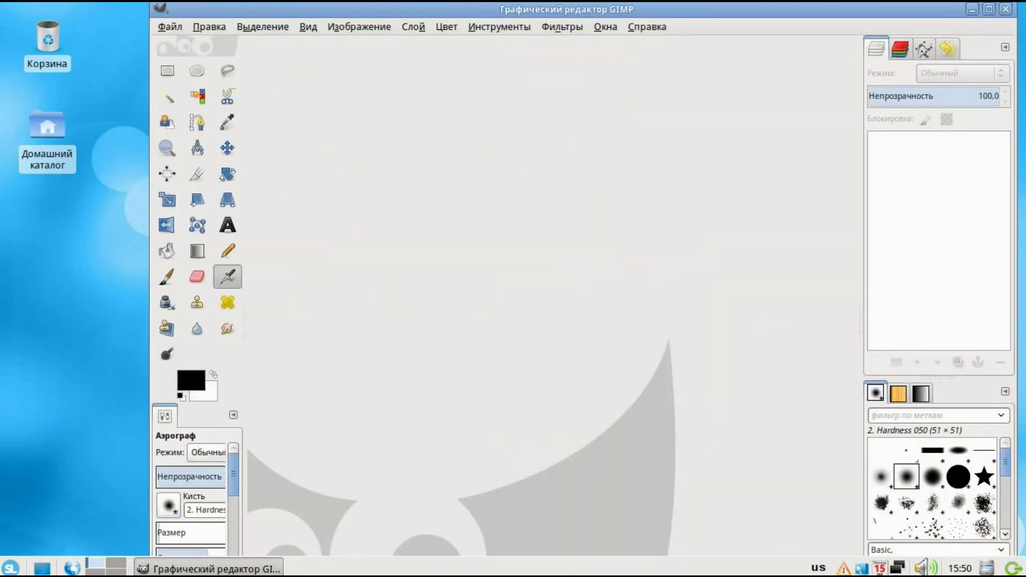
{"action": "left_click", "coordinate": [1005, 11]}
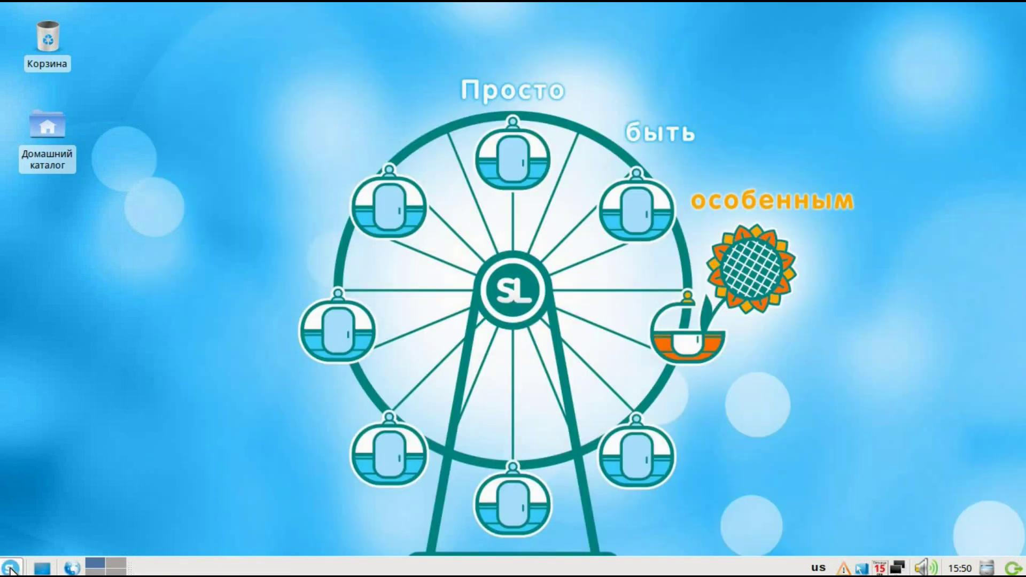
Launch the medit text editor from Инструменты > Текстовый редактор
{"action": "left_click", "coordinate": [10, 568]}
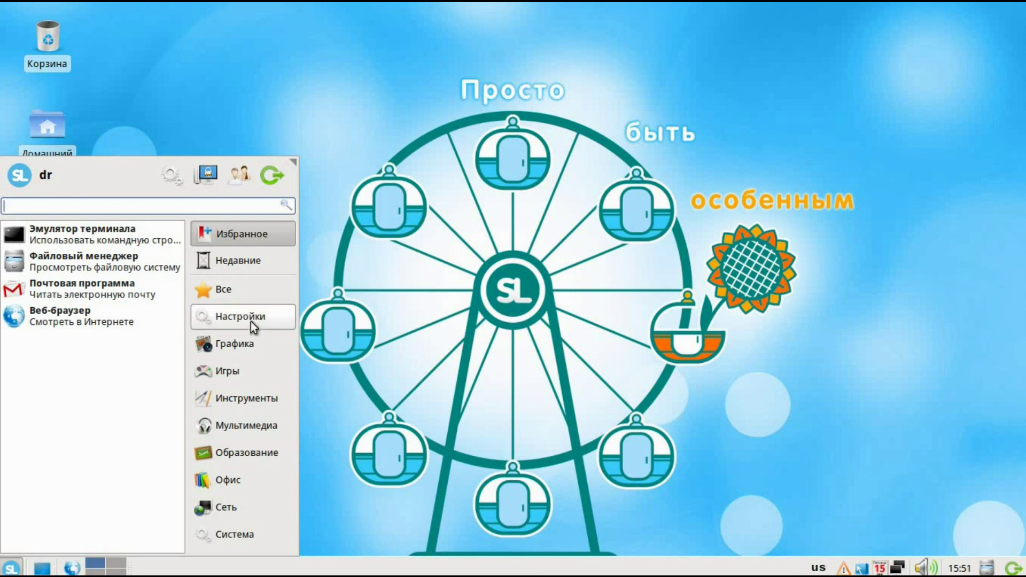
{"action": "left_click", "coordinate": [235, 371]}
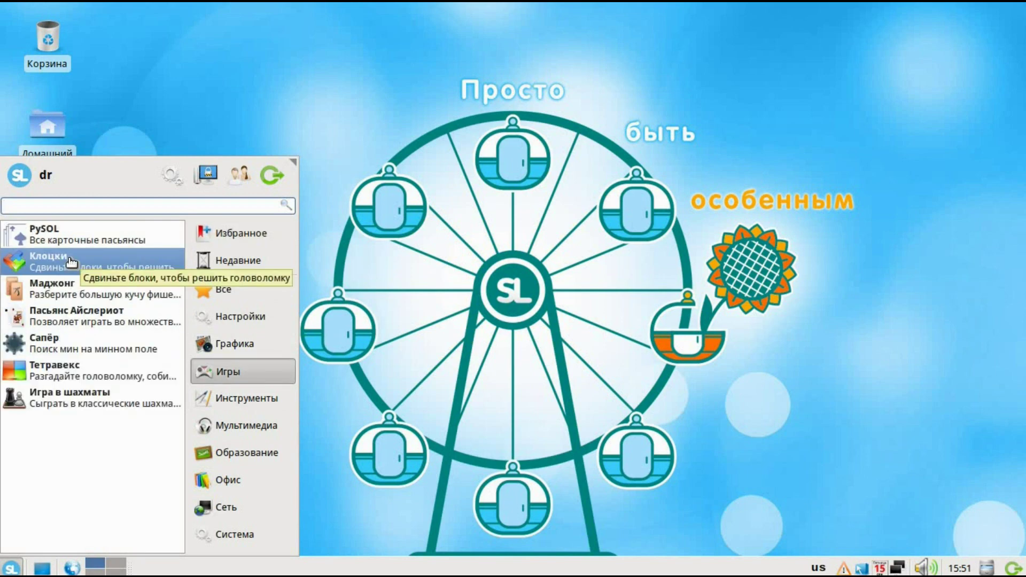
{"action": "key", "text": "Down"}
{"action": "key", "text": "Down"}
{"action": "key", "text": "Down"}
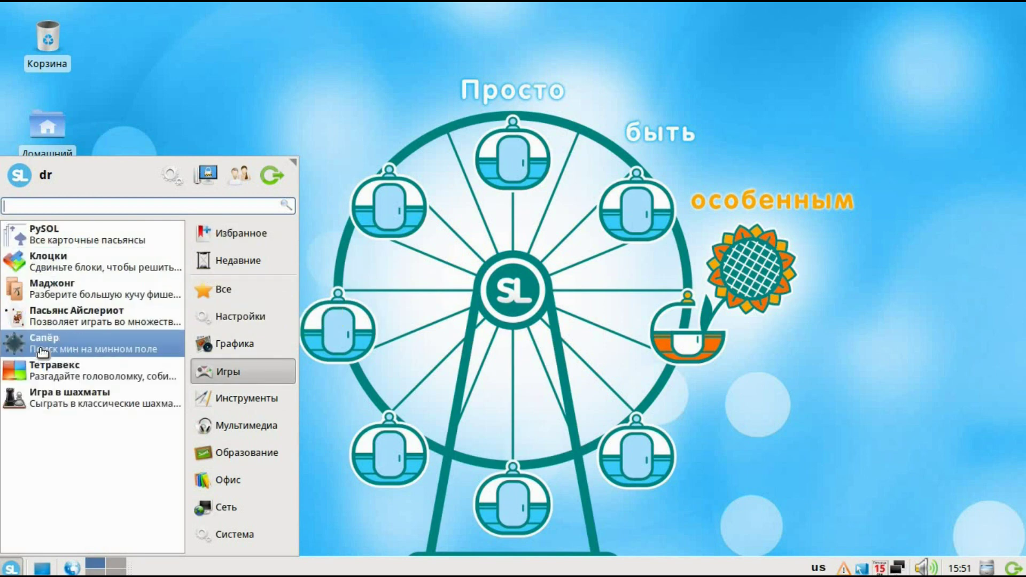
{"action": "key", "text": "Up"}
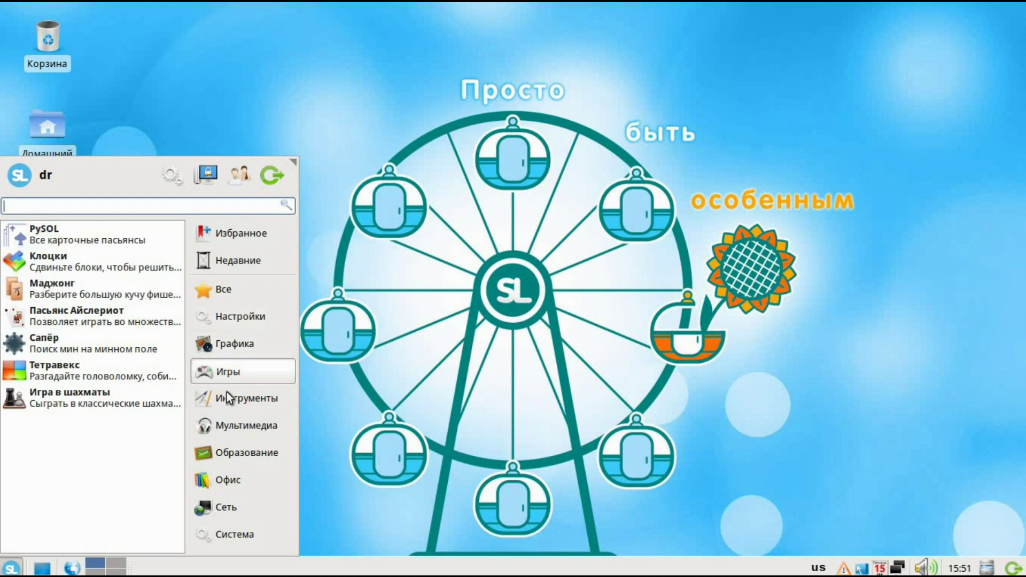
{"action": "left_click", "coordinate": [222, 401]}
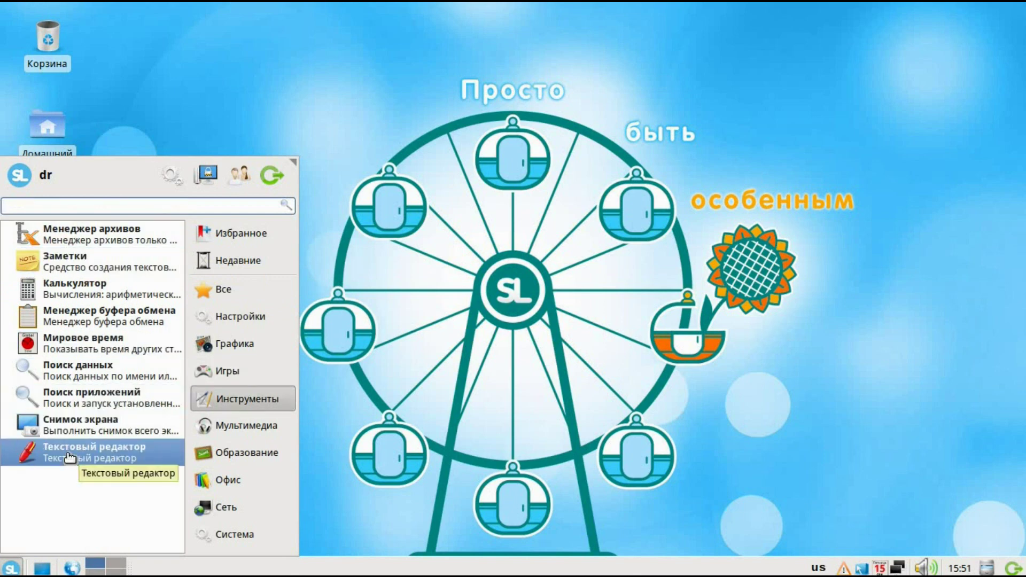
{"action": "left_click", "coordinate": [611, 110]}
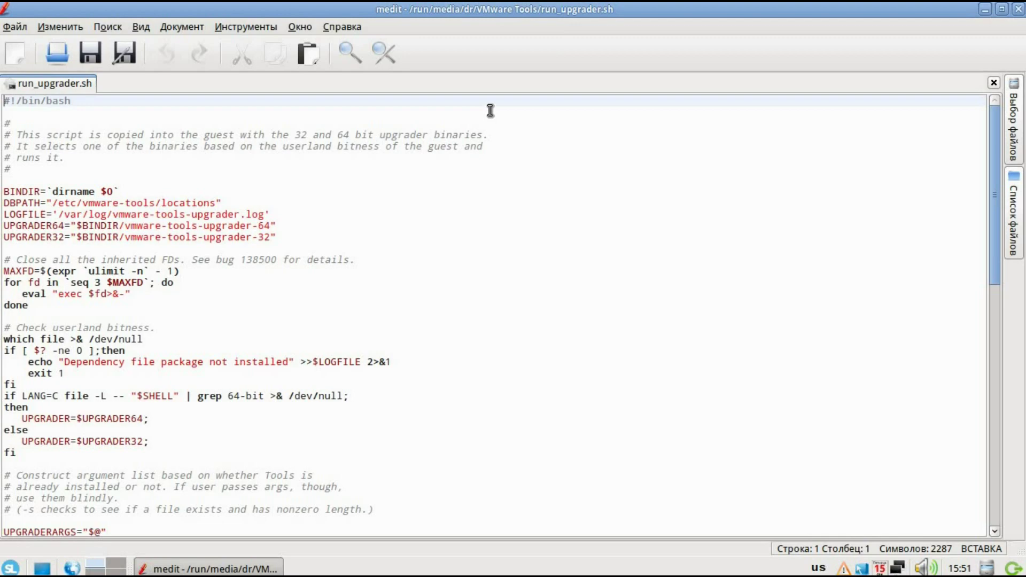
Scroll through run_upgrader.sh, close medit and bring the start menu back up
{"action": "scroll", "coordinate": [144, 240], "scroll_direction": "down", "scroll_amount": 15}
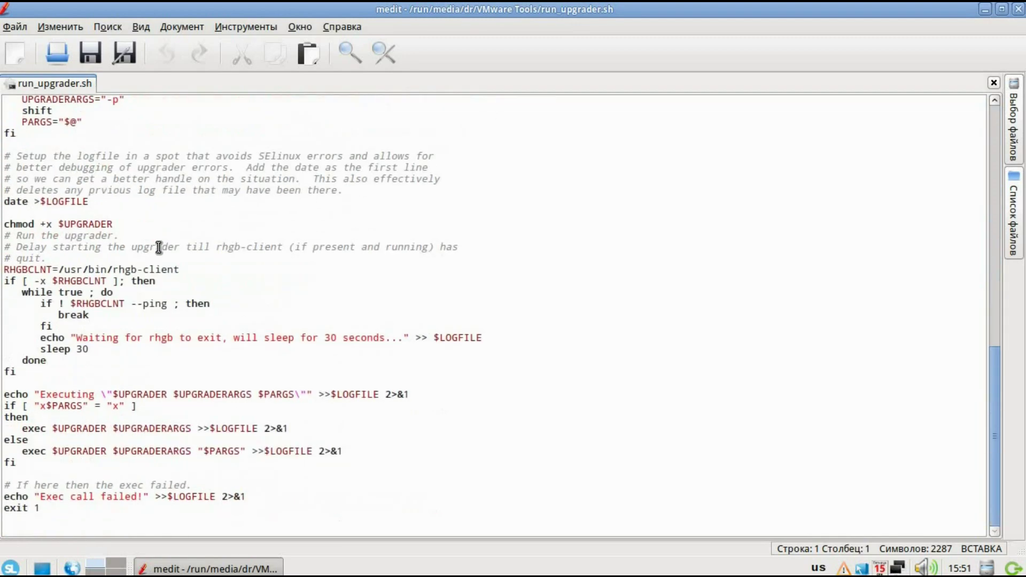
{"action": "scroll", "coordinate": [178, 239], "scroll_direction": "up", "scroll_amount": 15}
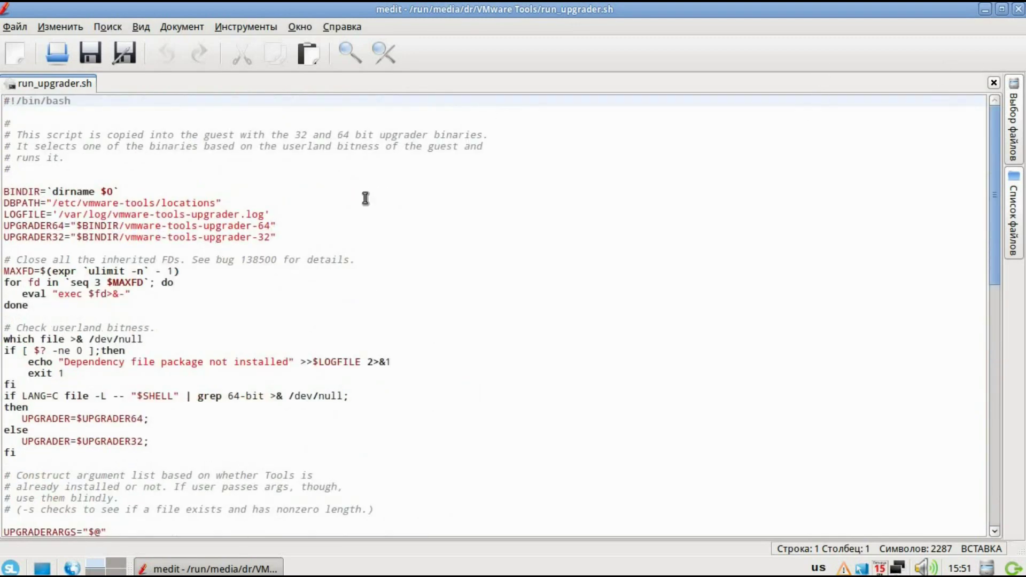
{"action": "scroll", "coordinate": [310, 241], "scroll_direction": "down", "scroll_amount": 5}
{"action": "scroll", "coordinate": [612, 181], "scroll_direction": "down", "scroll_amount": 6}
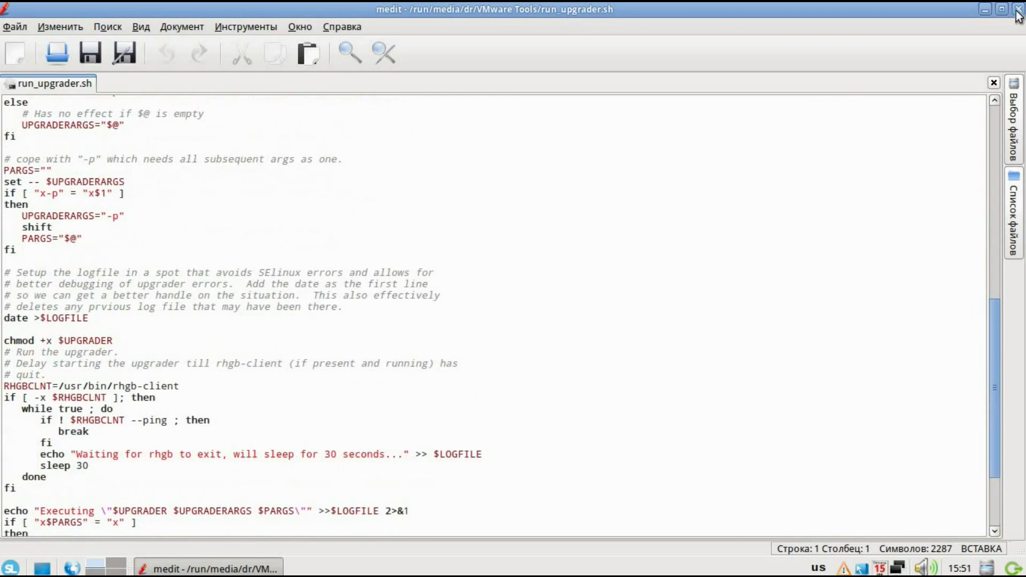
{"action": "left_click", "coordinate": [1018, 10]}
{"action": "left_click", "coordinate": [7, 564]}
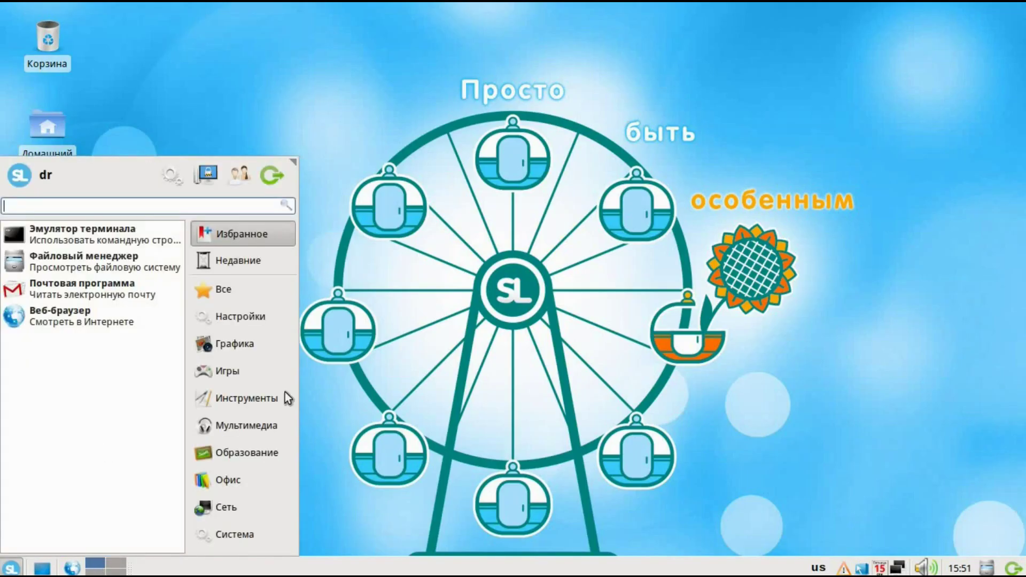
Launch SMPlayer, decline its new-version offer with Нет, and close it
{"action": "left_click", "coordinate": [233, 428]}
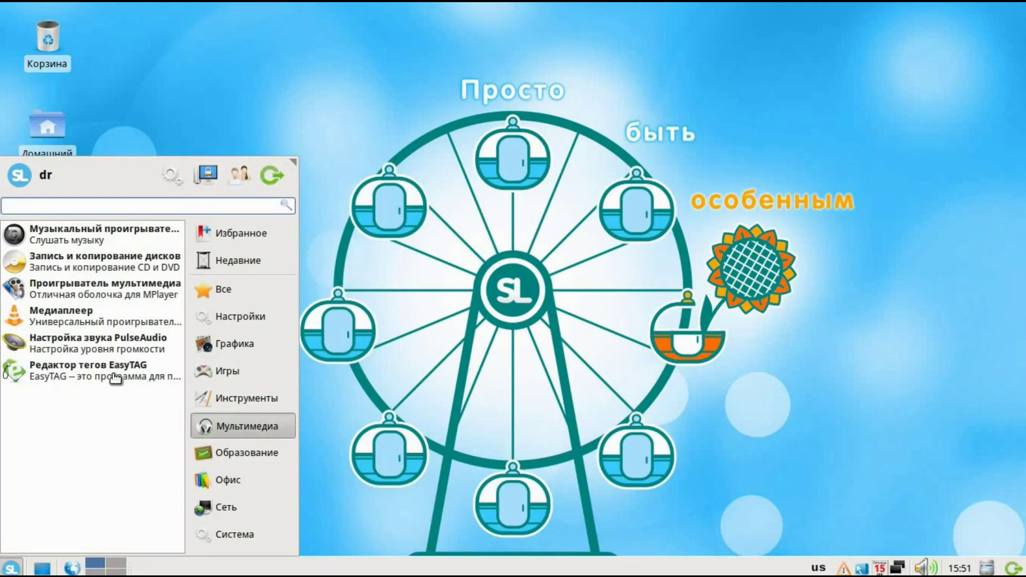
{"action": "left_click", "coordinate": [90, 292]}
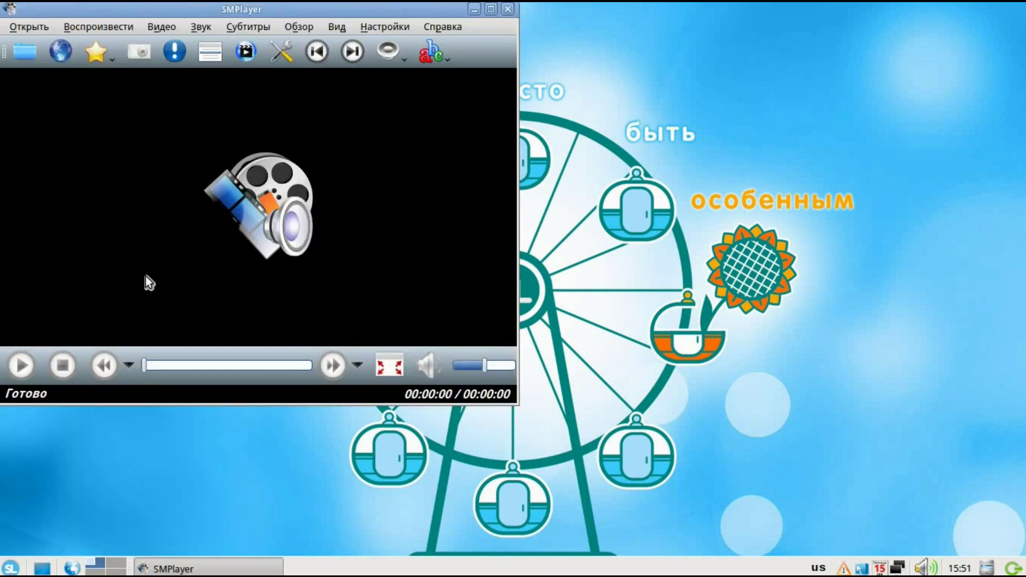
{"action": "left_click", "coordinate": [263, 256]}
{"action": "left_click", "coordinate": [508, 9]}
Launch Audacious, look at its Вид options and volume control, then close it
{"action": "left_click", "coordinate": [11, 568]}
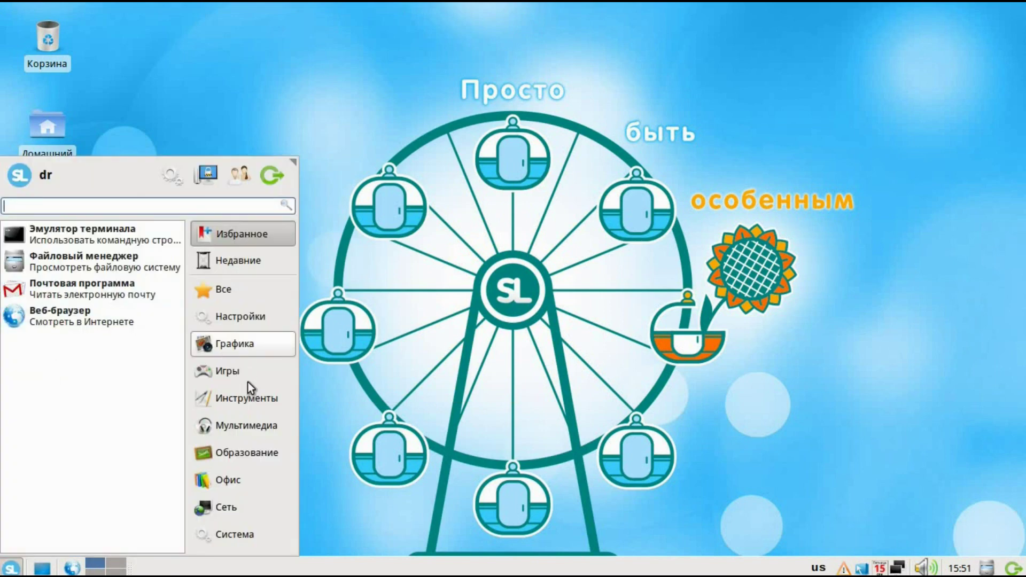
{"action": "left_click", "coordinate": [235, 425]}
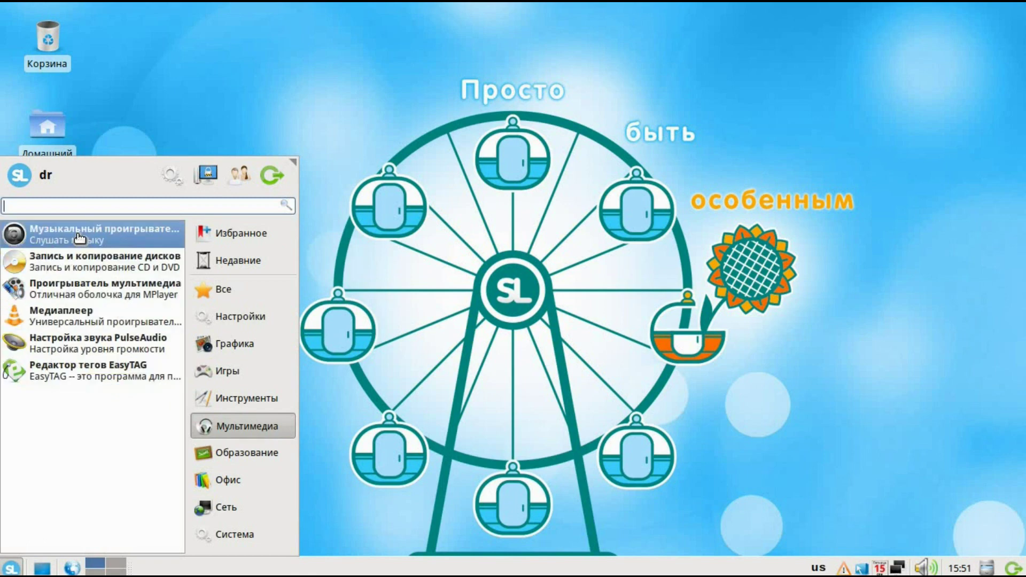
{"action": "left_click", "coordinate": [130, 239]}
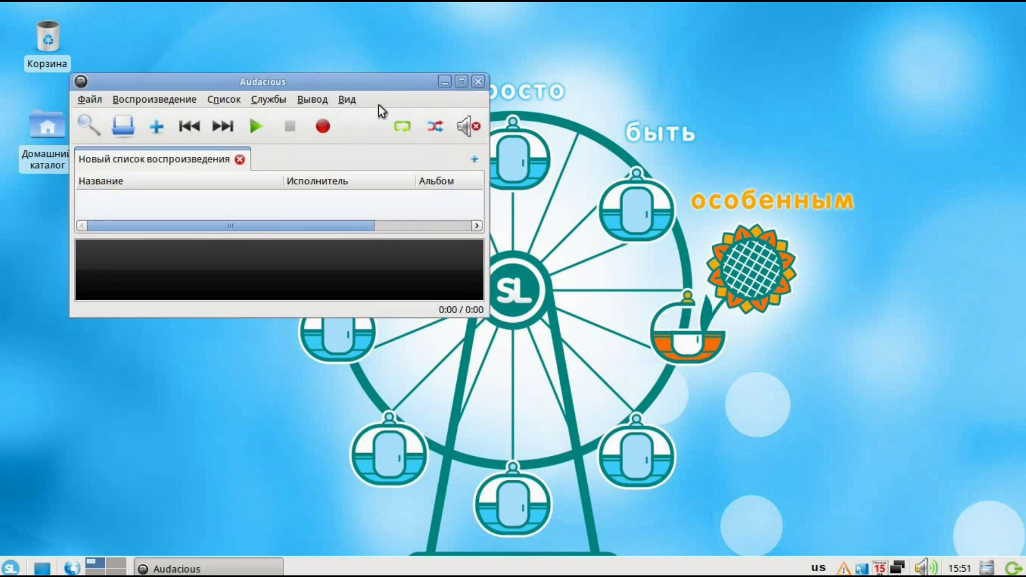
{"action": "left_click", "coordinate": [352, 98]}
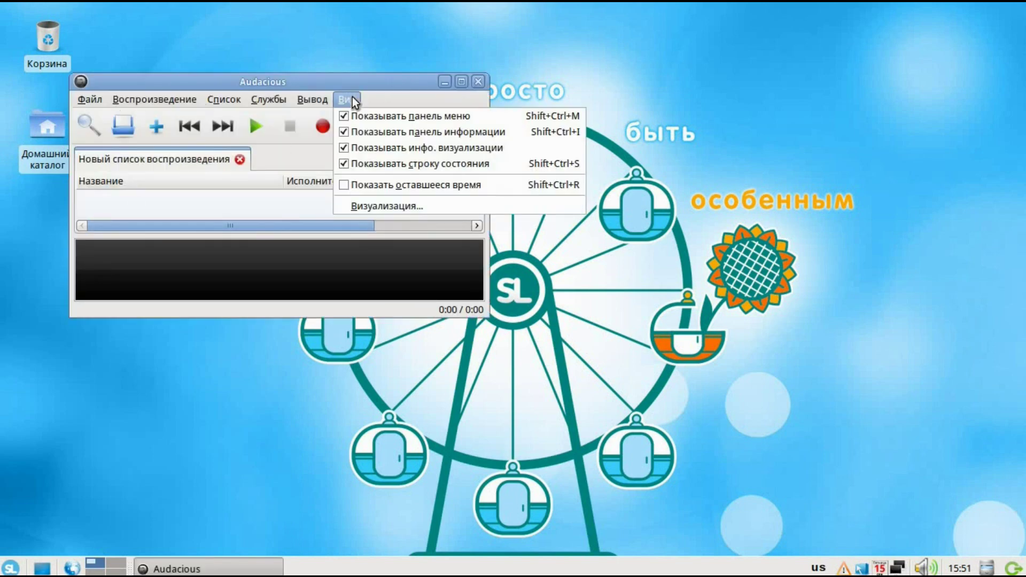
{"action": "left_click", "coordinate": [403, 78]}
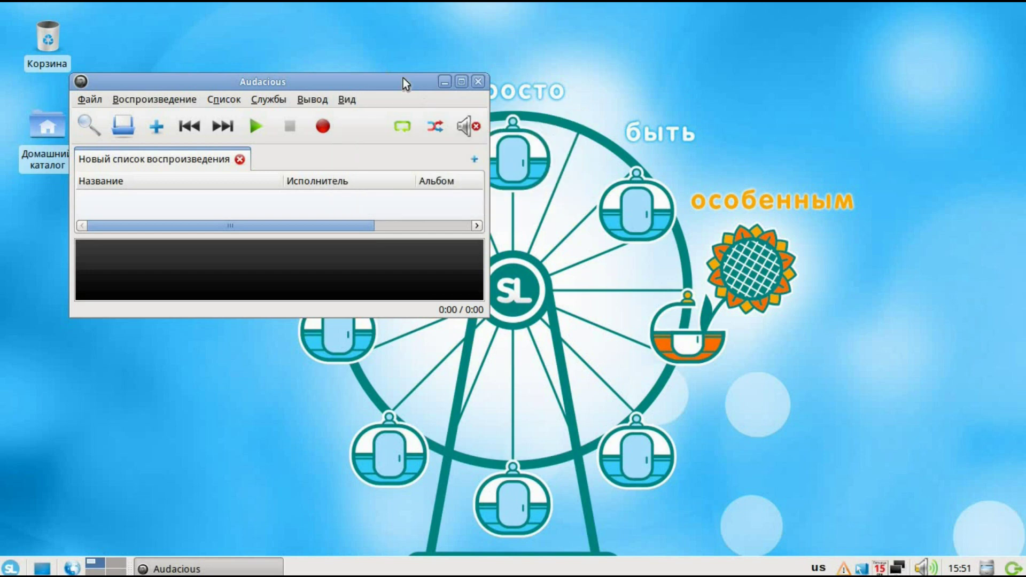
{"action": "left_click", "coordinate": [469, 127]}
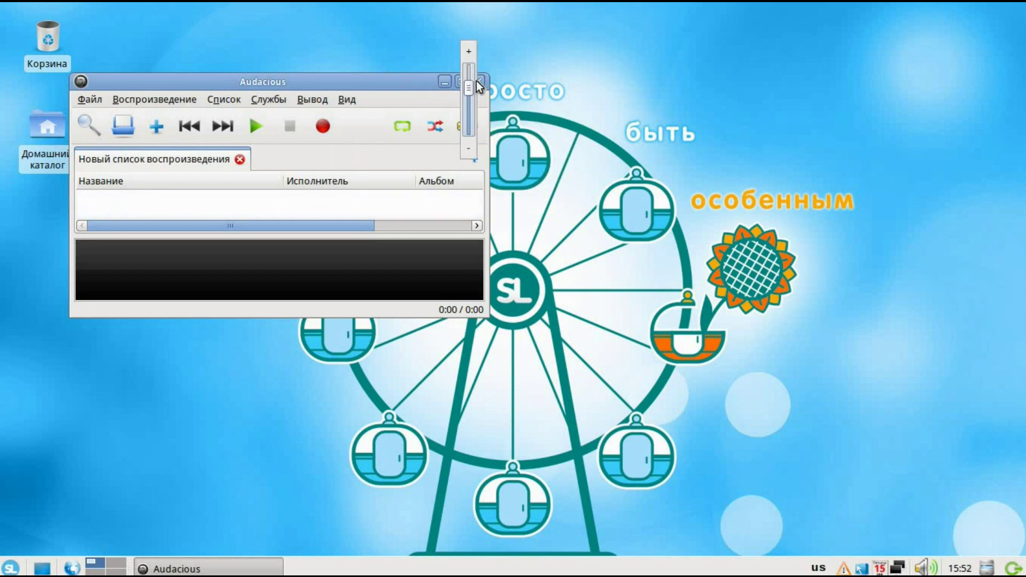
{"action": "left_click", "coordinate": [360, 77]}
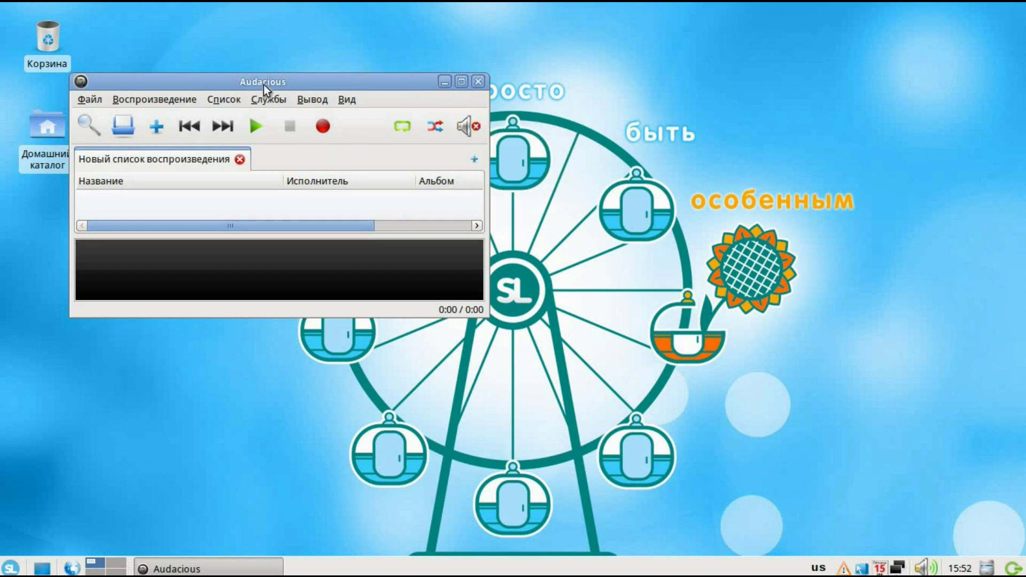
{"action": "left_click", "coordinate": [479, 81]}
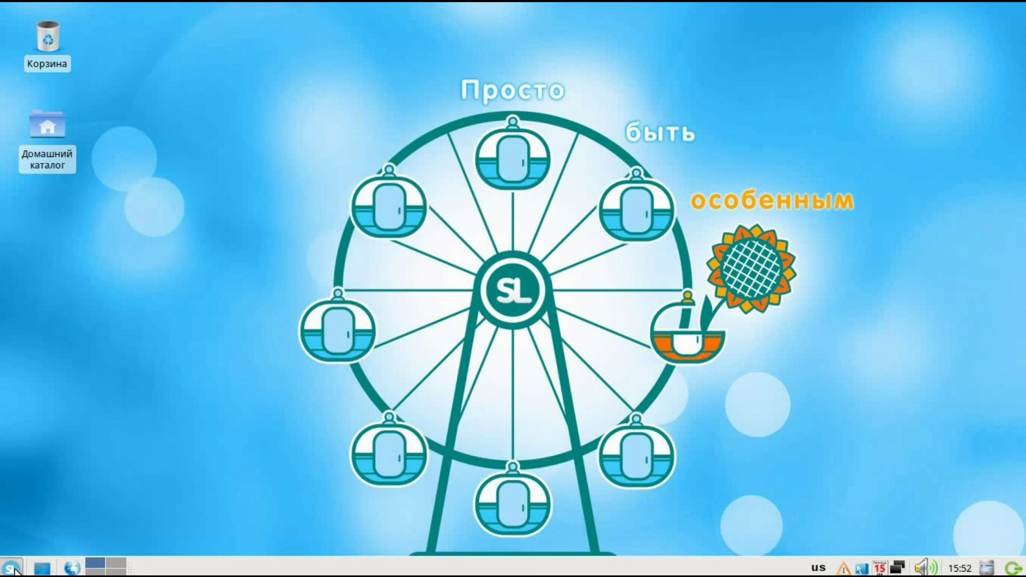
{"action": "left_click", "coordinate": [13, 569]}
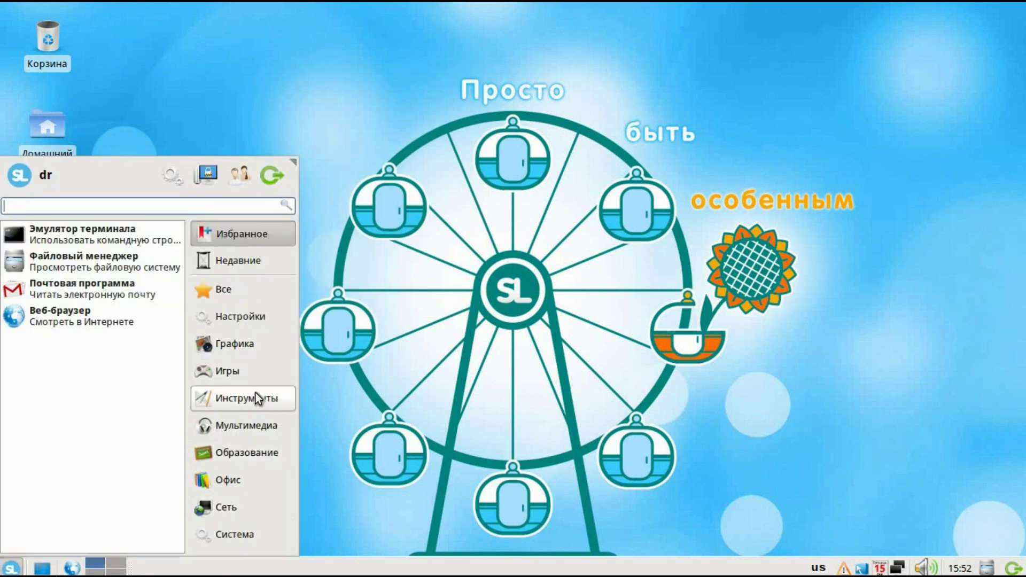
{"action": "left_click", "coordinate": [243, 455]}
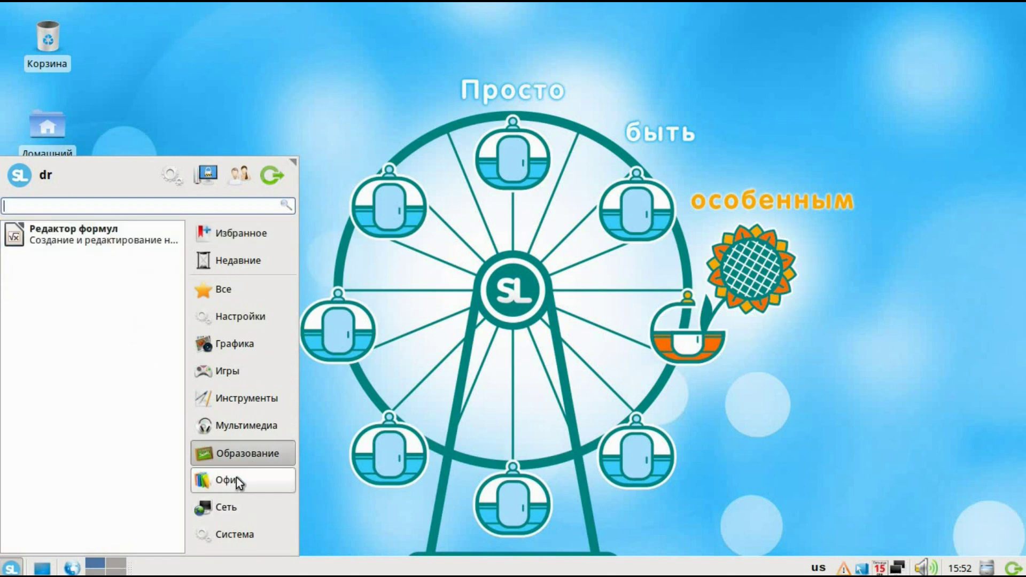
{"action": "left_click", "coordinate": [240, 483]}
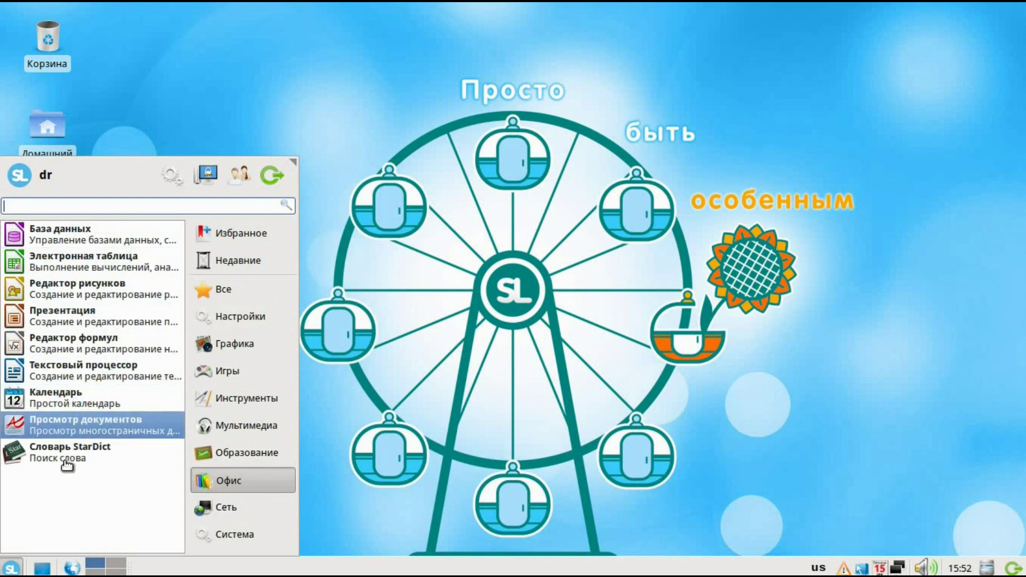
{"action": "left_click", "coordinate": [104, 373]}
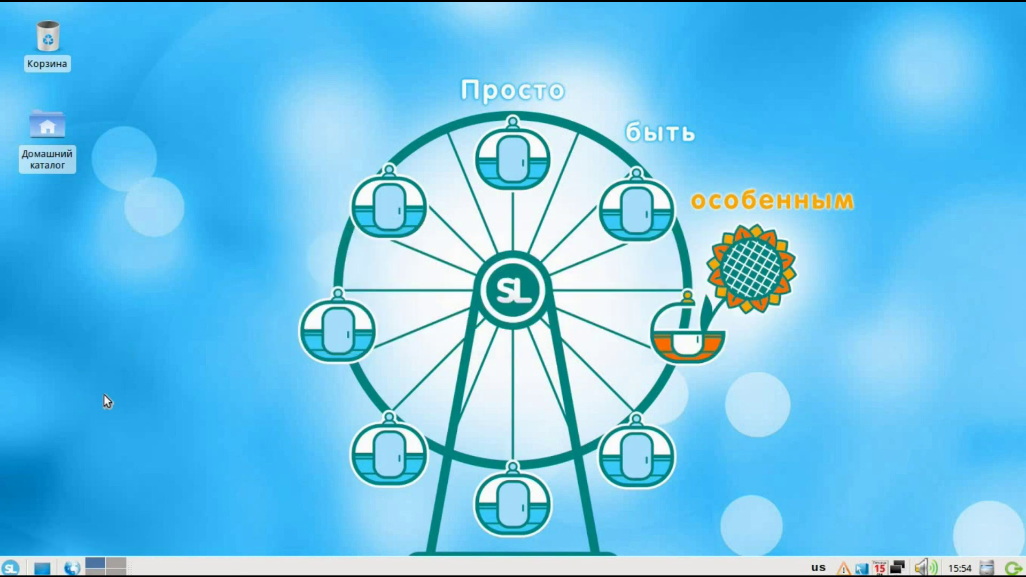
{"action": "left_click", "coordinate": [16, 565]}
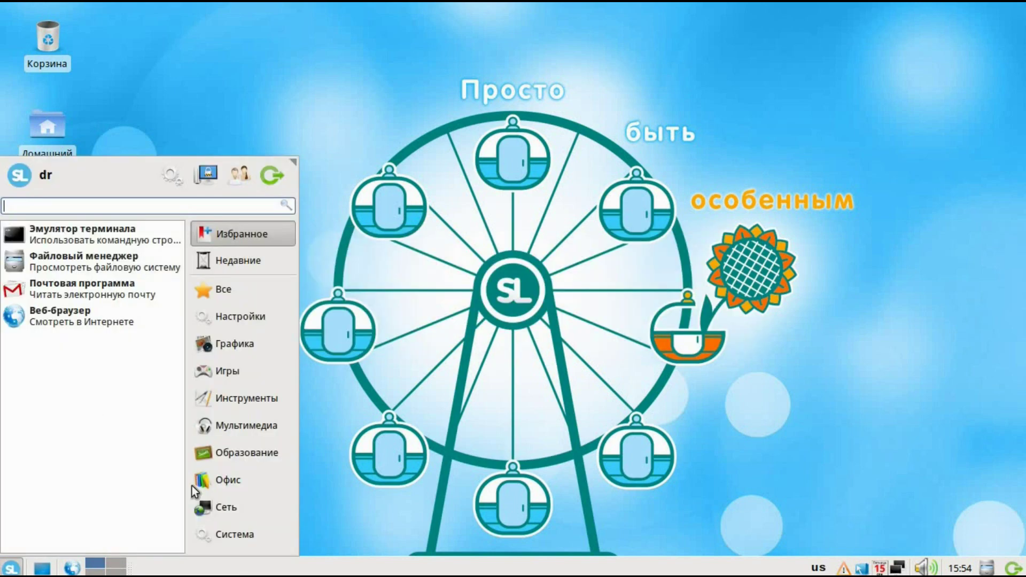
{"action": "left_click", "coordinate": [216, 479]}
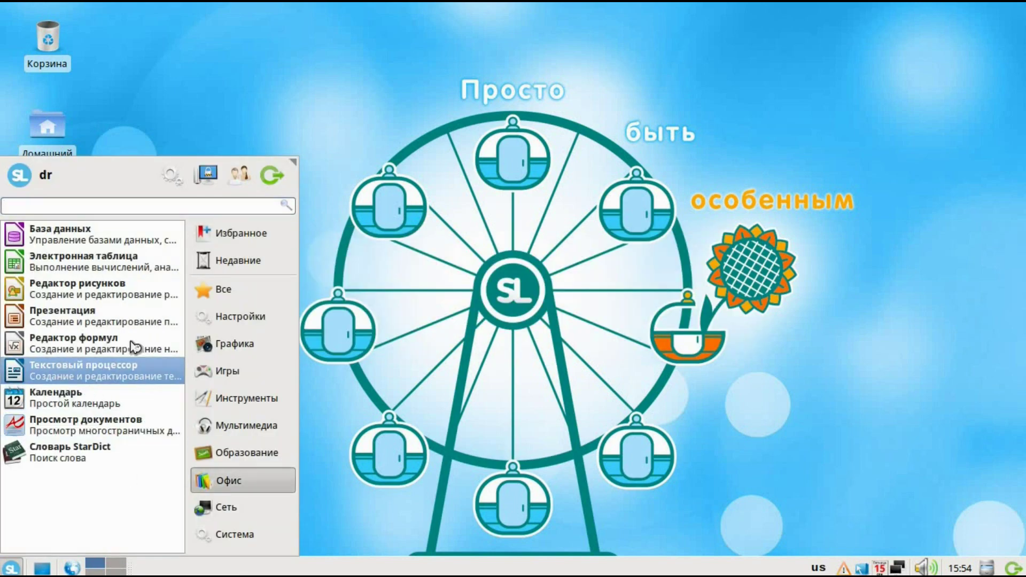
{"action": "left_click", "coordinate": [80, 372]}
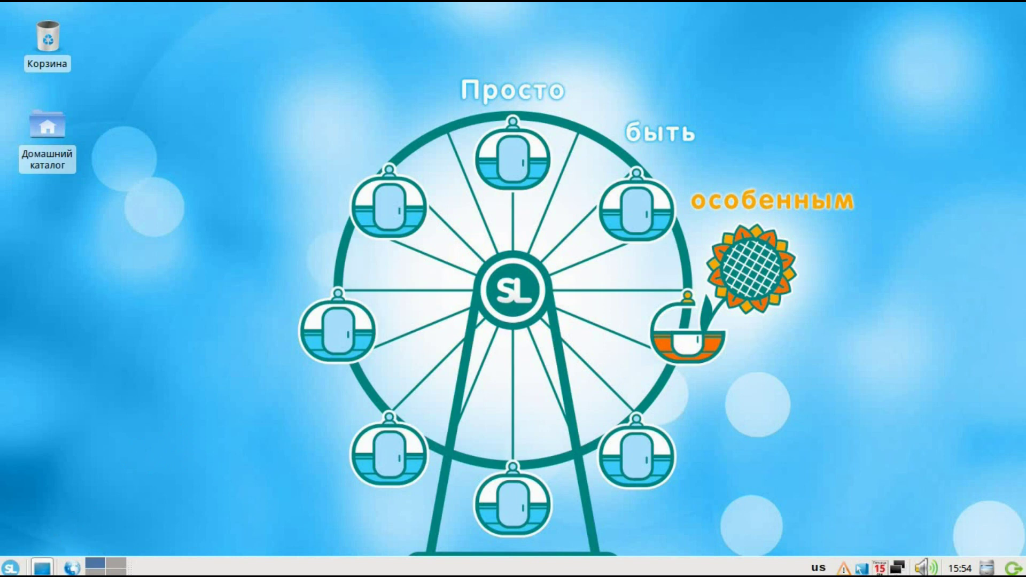
Launch Диспетчер задач from the Система category of the start menu
{"action": "key", "text": "super"}
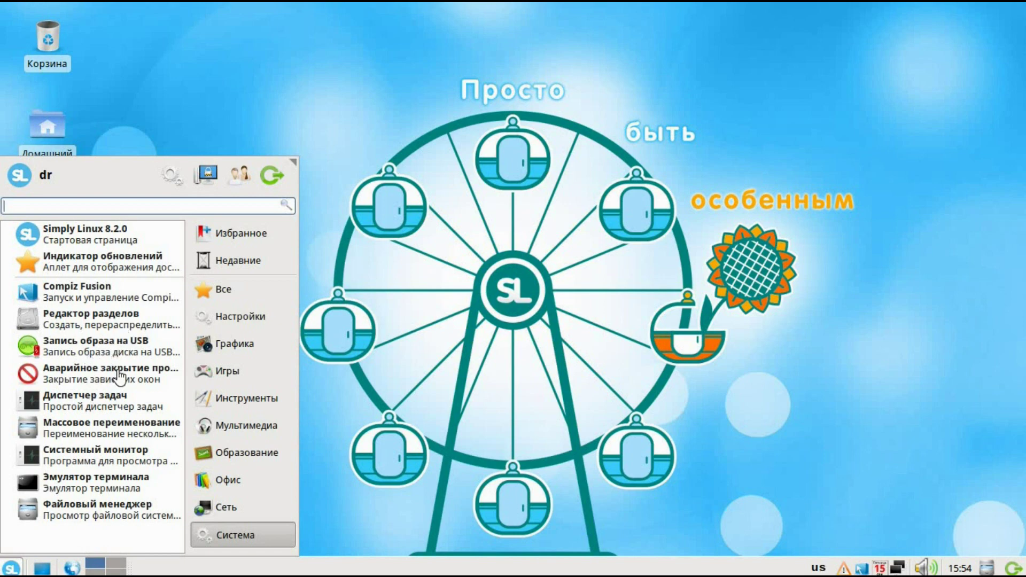
{"action": "left_click", "coordinate": [82, 404]}
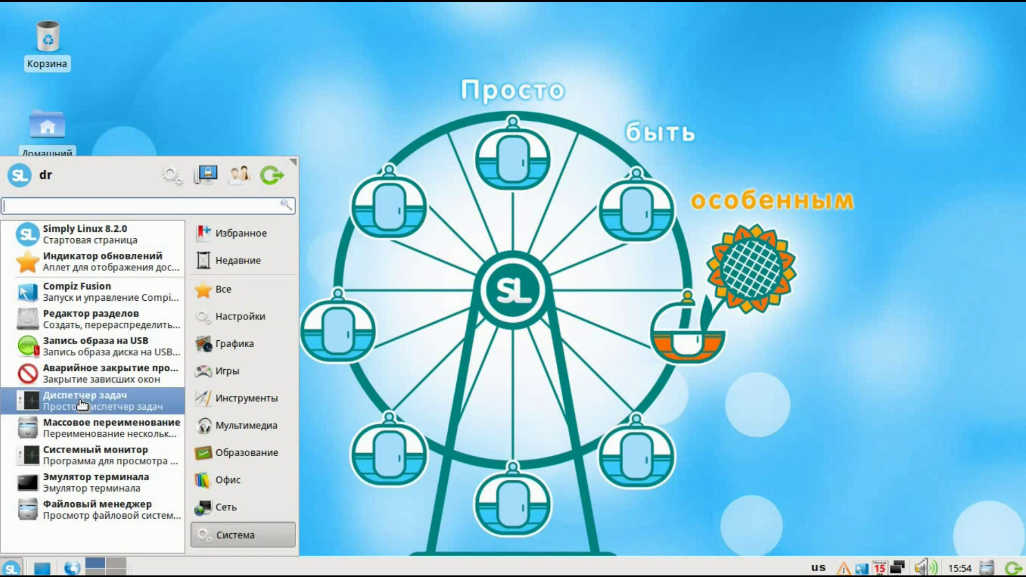
{"action": "left_click", "coordinate": [122, 402]}
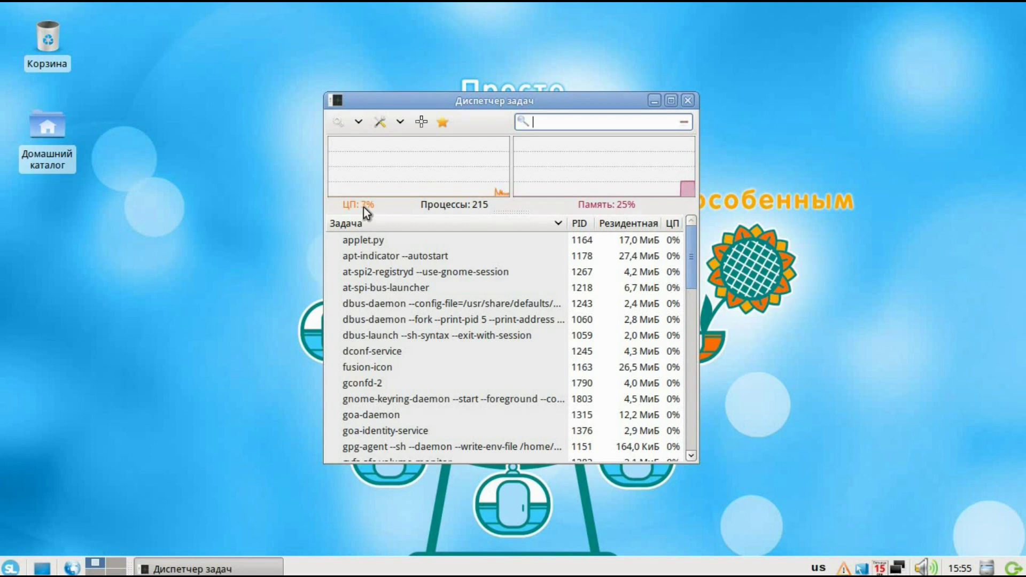
Drag the Диспетчер задач window from the screen centre over to the left
{"action": "mouse_move", "coordinate": [394, 186]}
{"action": "left_click_drag", "start_coordinate": [441, 95], "coordinate": [303, 143]}
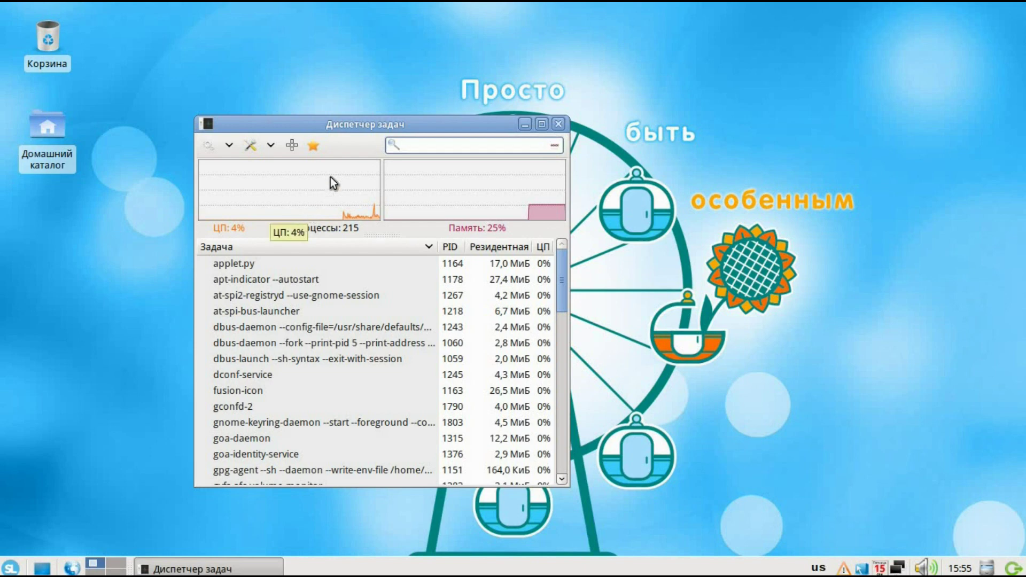
Close the Диспетчер задач window
{"action": "left_click", "coordinate": [559, 123]}
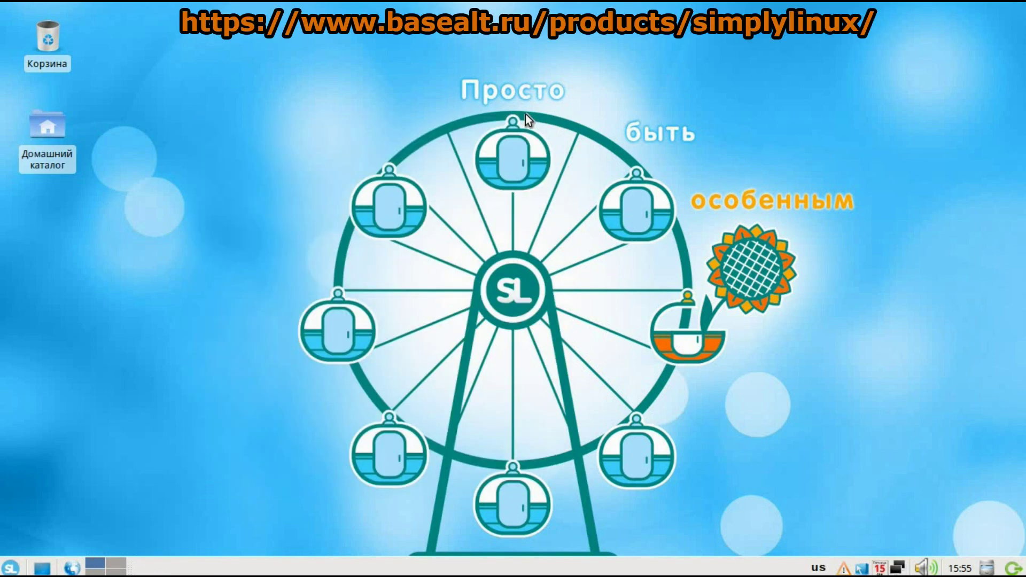